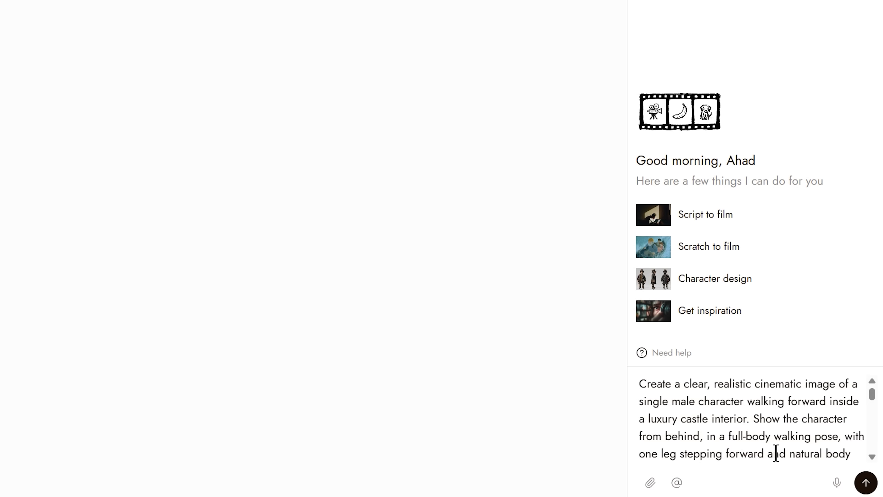
# - Review and submit the prepared prompt for a cinematic image of a man walking through a luxury castle hall
pyautogui.scroll(-10, 767, 423)
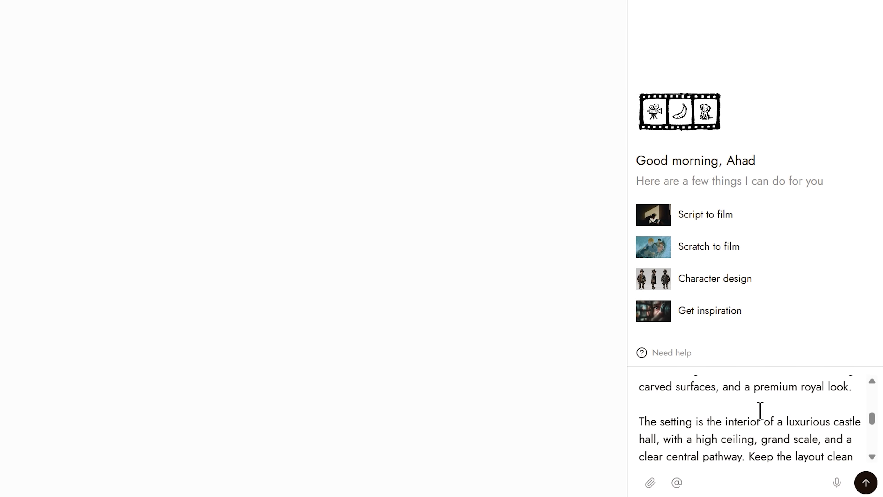
pyautogui.scroll(10, 758, 412)
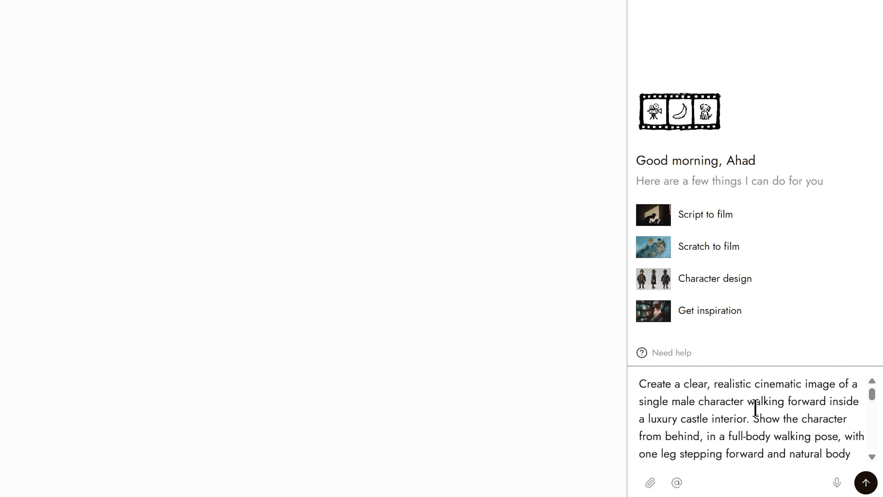
pyautogui.scroll(-5, 751, 417)
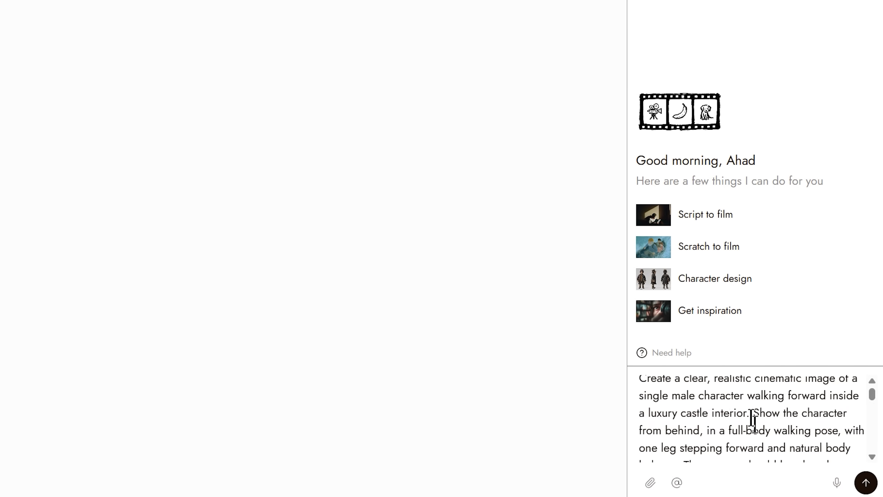
pyautogui.scroll(-4, 751, 416)
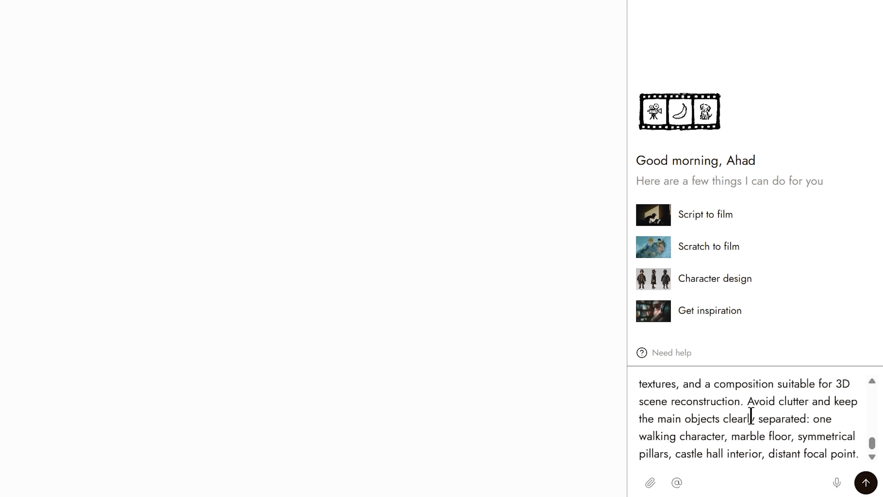
pyautogui.click(863, 482)
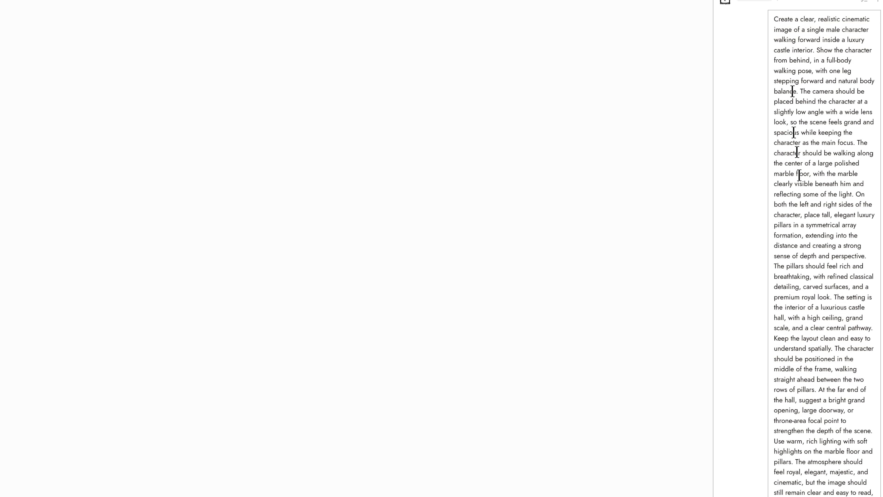
pyautogui.scroll(-4, 810, 38)
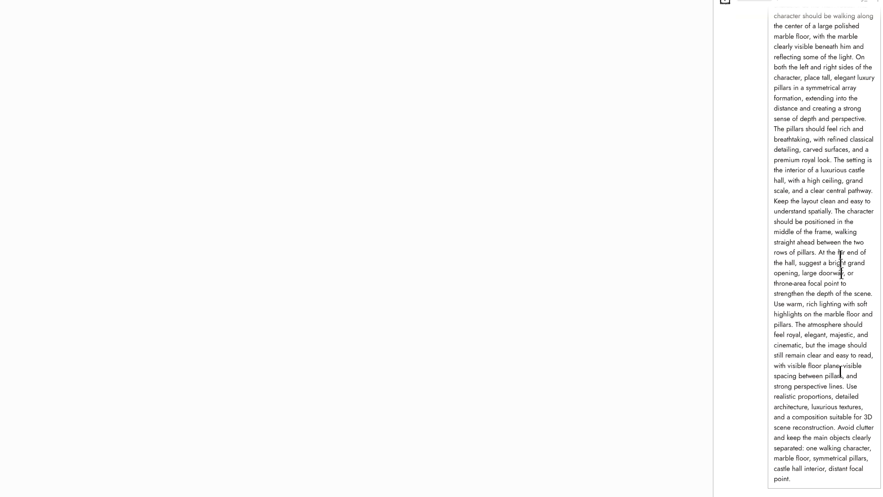
pyautogui.scroll(4, 808, 268)
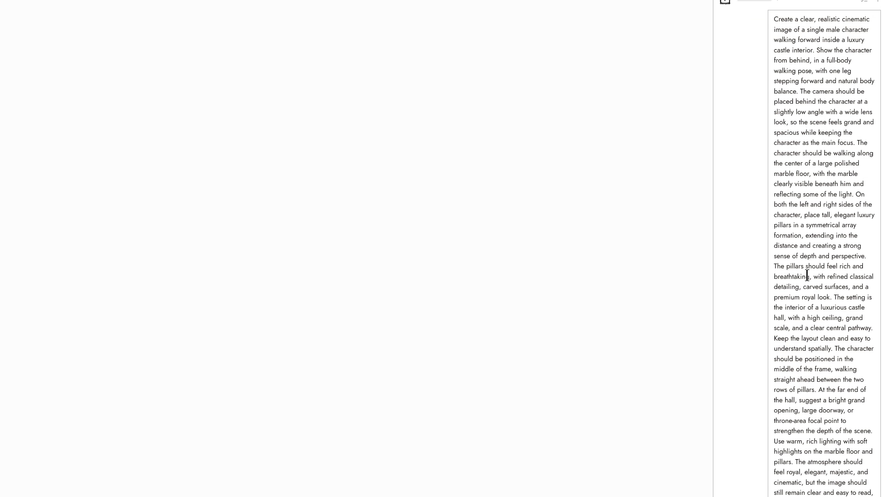
pyautogui.scroll(-5, 807, 276)
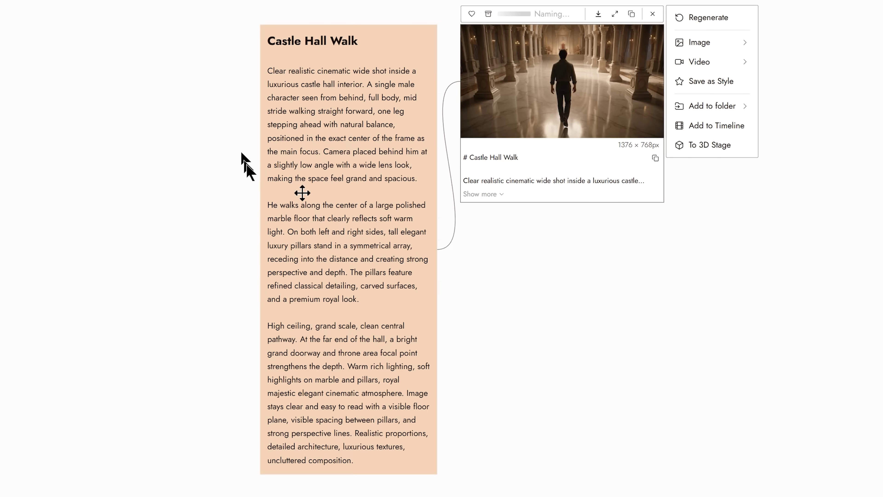
# - View the generated Castle Hall Walk image at full size, close it, and send the image to the 3D Stage
pyautogui.doubleClick(613, 76)
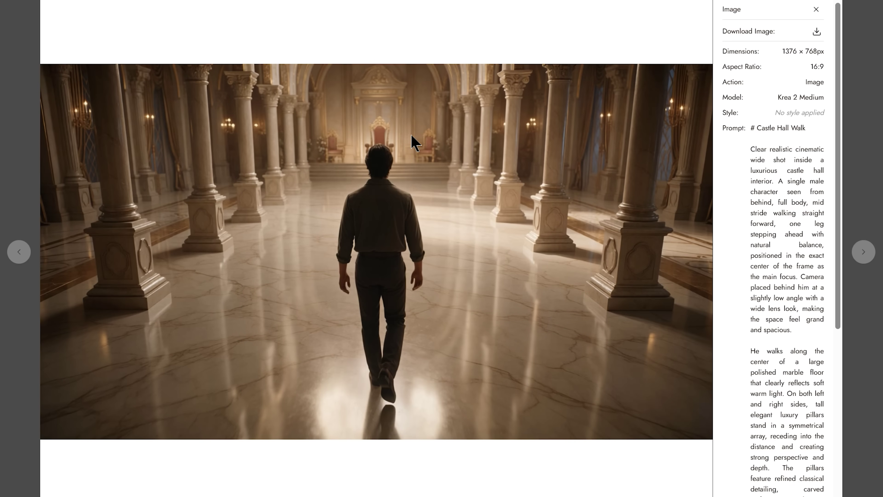
pyautogui.click(850, 63)
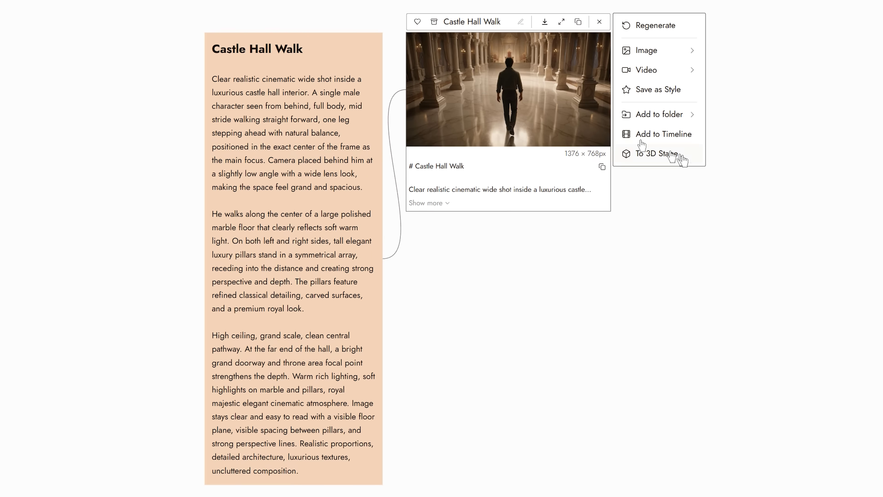
pyautogui.click(657, 154)
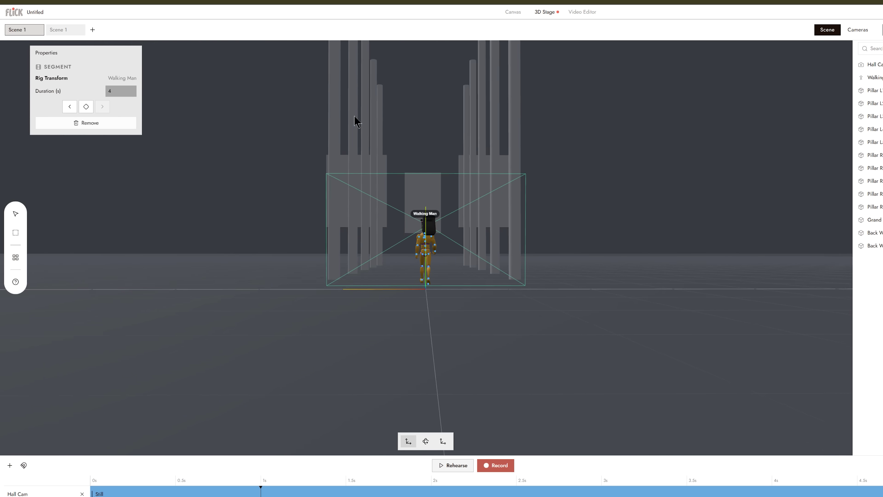
# - Move Hall Cam toward the walking man to a Z position of about -3.7 and set its focal length to 32 mm
pyautogui.moveTo(518, 164); pyautogui.dragTo(614, 257)
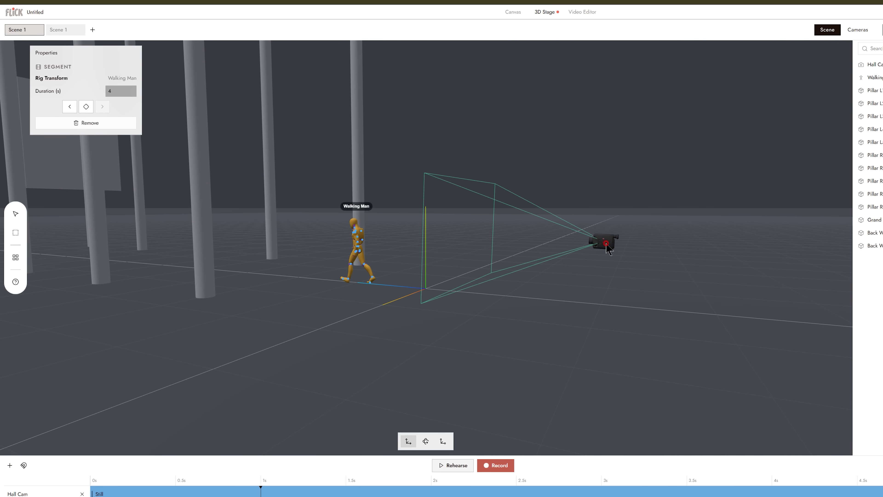
pyautogui.click(606, 244)
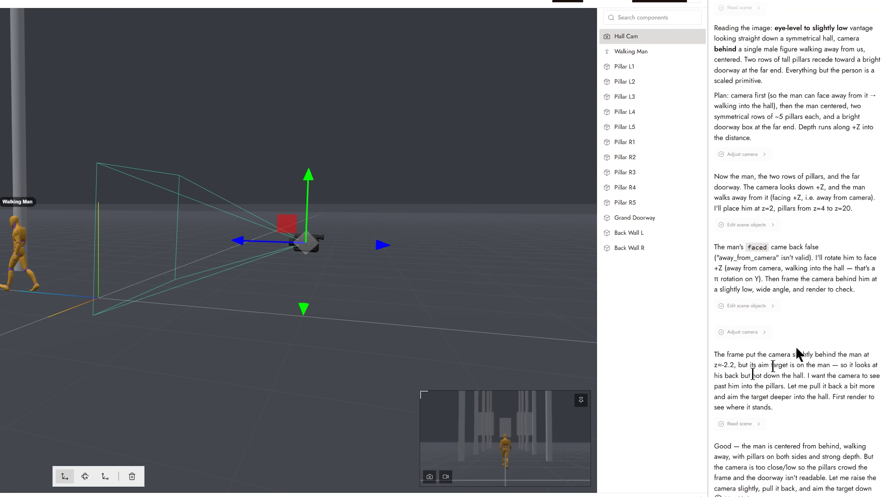
pyautogui.scroll(10, 798, 353)
pyautogui.scroll(-4, 832, 335)
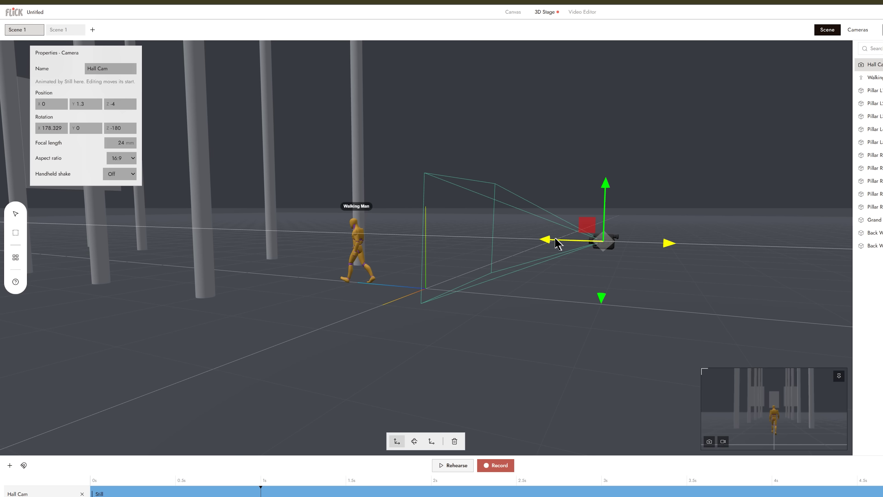
pyautogui.moveTo(556, 243); pyautogui.dragTo(540, 241)
pyautogui.click(121, 141)
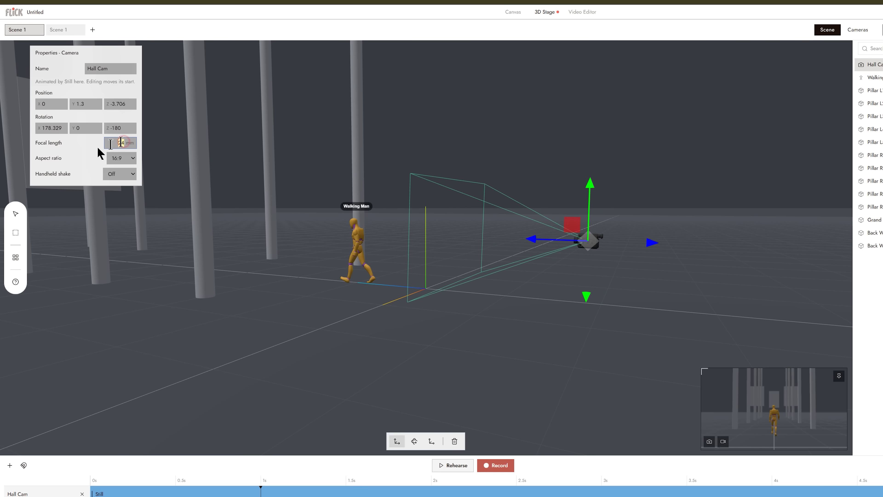
pyautogui.press('Return')
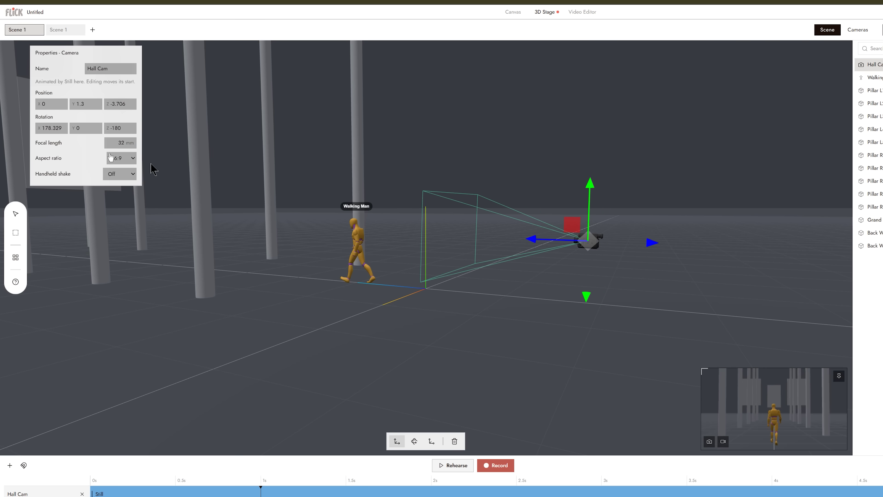
# - Tilt Hall Cam downward to an X rotation of about -166 and raise it to a Y position of about 2.1
pyautogui.click(414, 441)
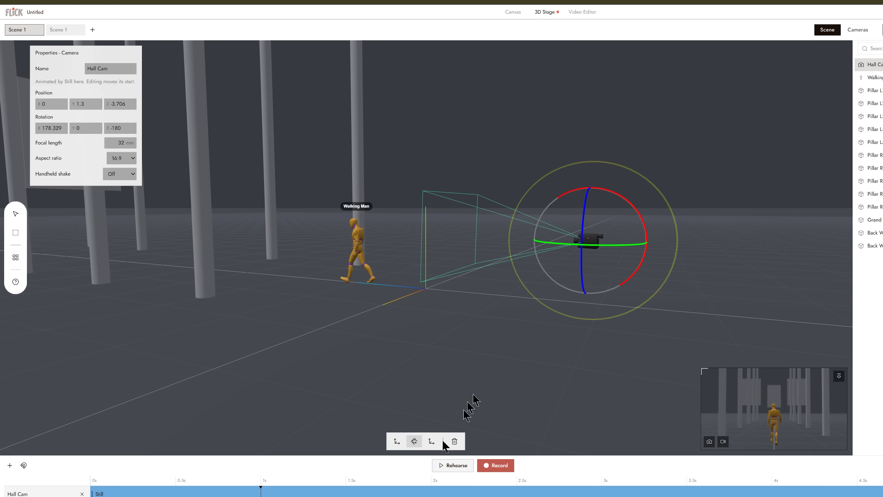
pyautogui.moveTo(635, 221); pyautogui.dragTo(636, 212)
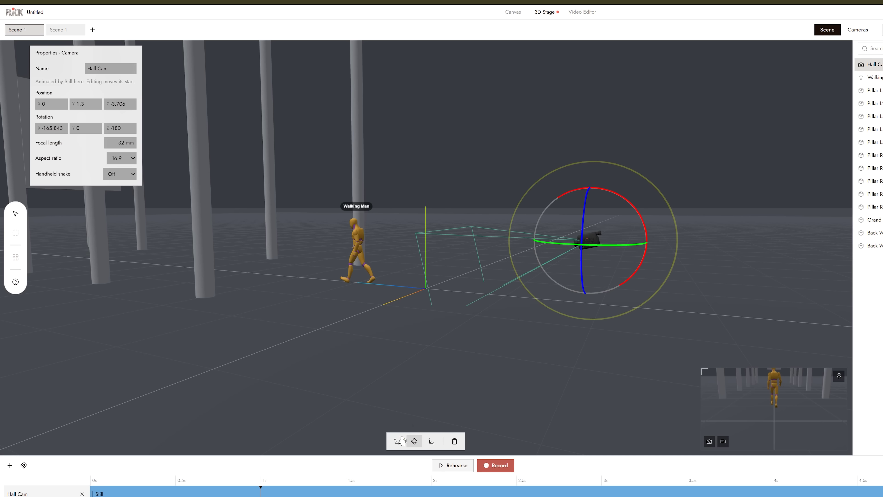
pyautogui.click(65, 476)
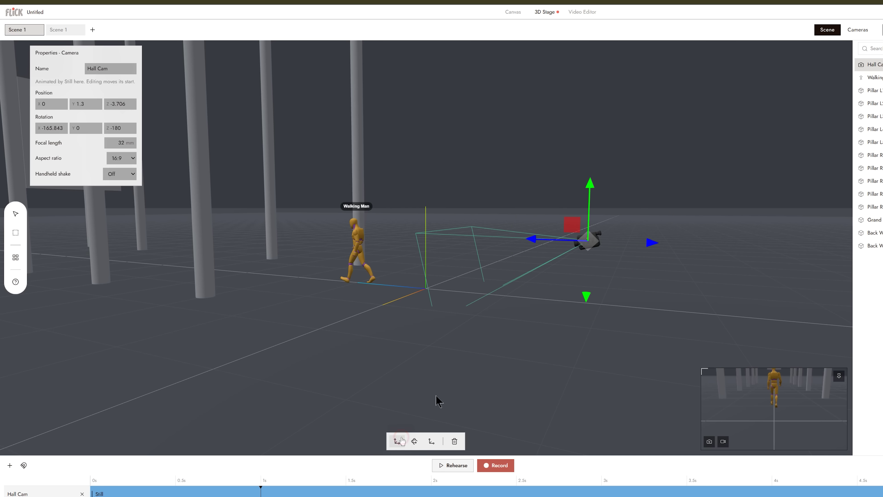
pyautogui.moveTo(285, 214); pyautogui.dragTo(293, 190)
pyautogui.moveTo(591, 190); pyautogui.dragTo(591, 163)
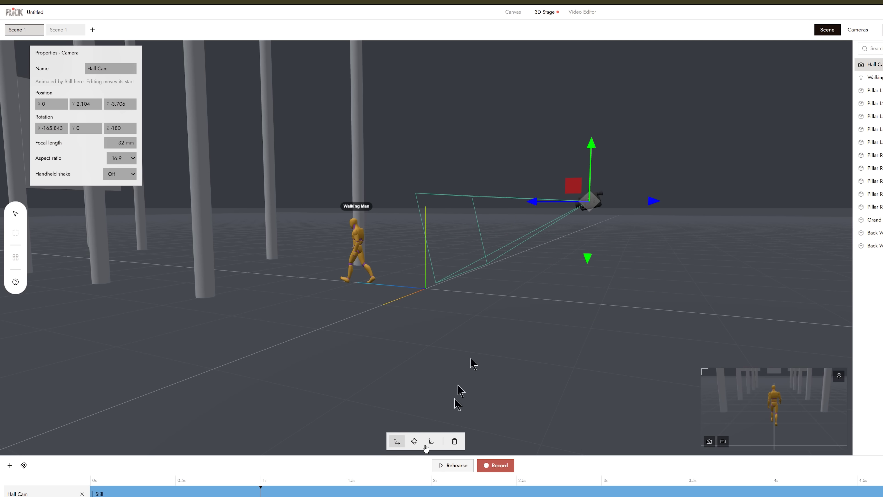
# - Adjust Hall Cam's X rotation to about -169 and move it closer to the man, at Y about 1.93 and Z about -2.25
pyautogui.click(414, 441)
pyautogui.moveTo(641, 192); pyautogui.dragTo(645, 237)
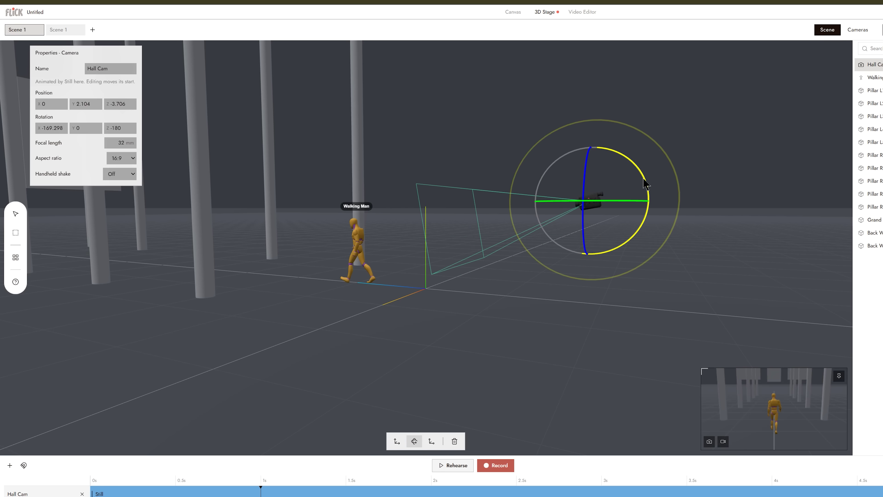
pyautogui.click(397, 441)
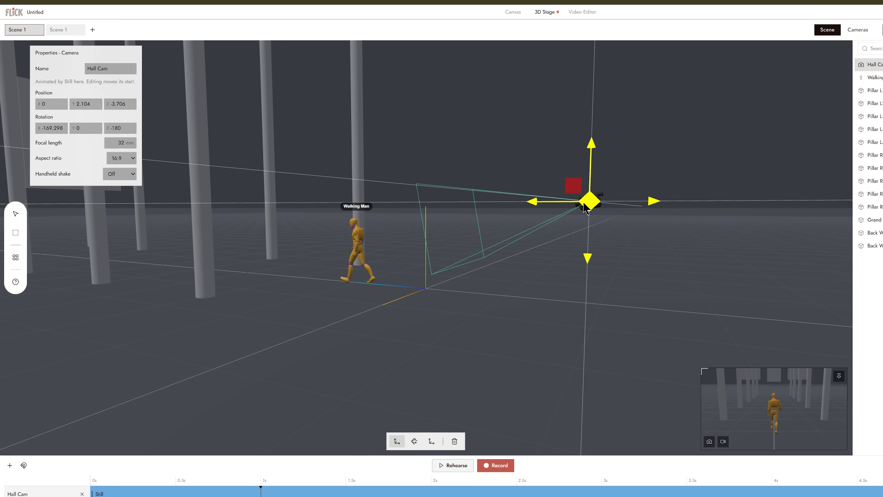
pyautogui.moveTo(574, 187); pyautogui.dragTo(503, 197)
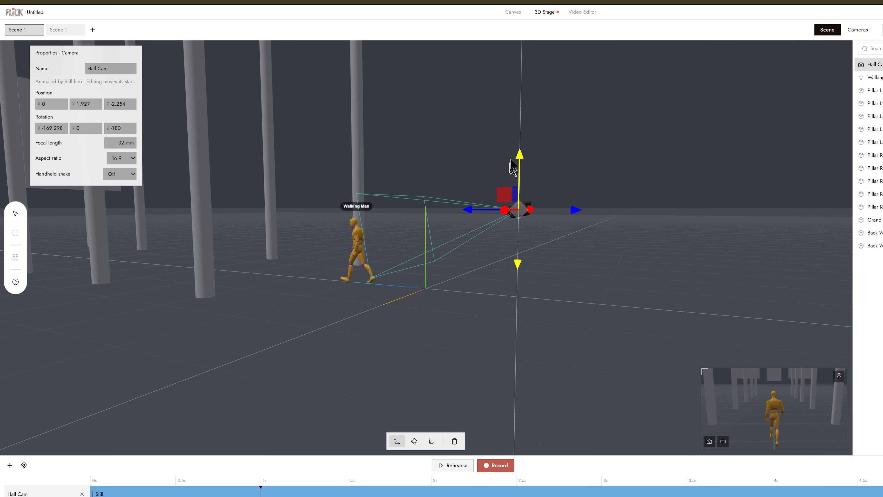
# - Enlarge the timeline area and delete the Still segment from Hall Cam and the Rig Transform segment from Walking Man
pyautogui.moveTo(709, 185); pyautogui.dragTo(634, 209)
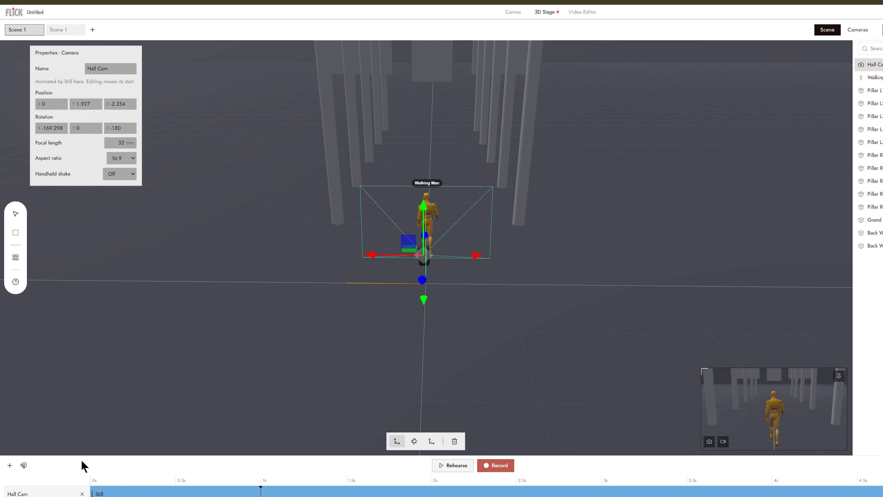
pyautogui.moveTo(149, 456); pyautogui.dragTo(150, 418)
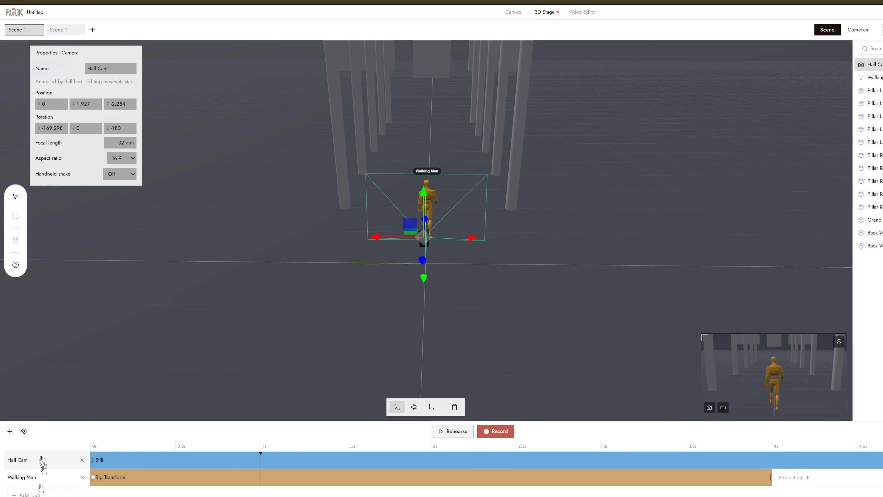
pyautogui.moveTo(555, 305); pyautogui.dragTo(542, 260)
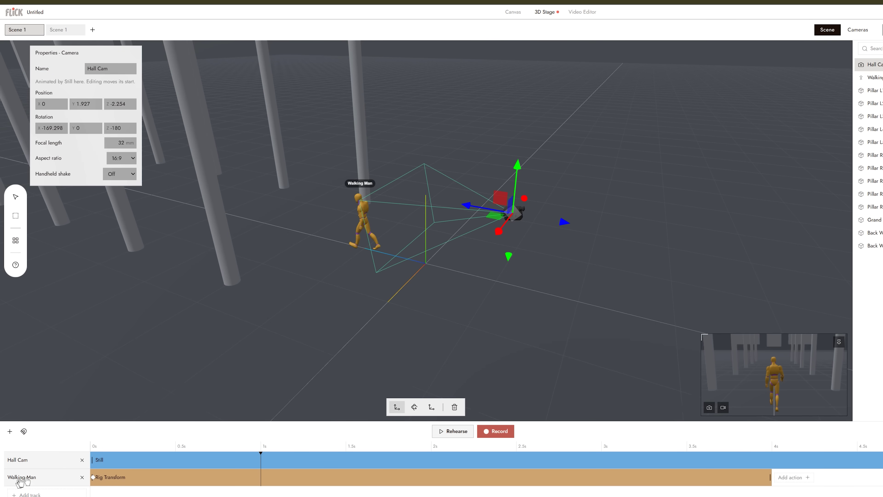
pyautogui.moveTo(330, 253); pyautogui.dragTo(344, 237)
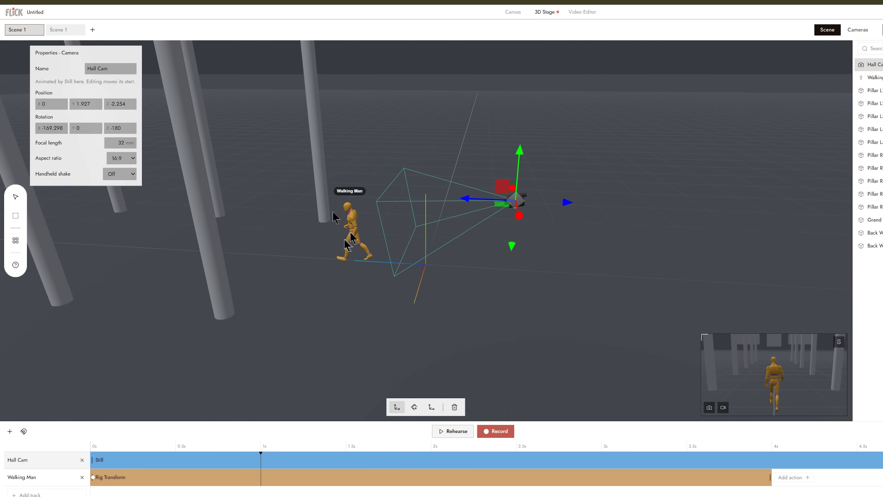
pyautogui.moveTo(337, 341); pyautogui.dragTo(353, 346)
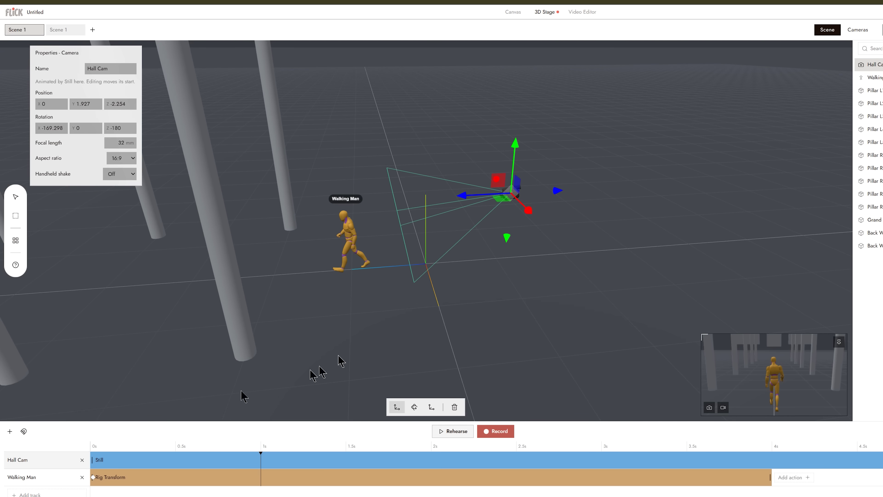
pyautogui.click(122, 482)
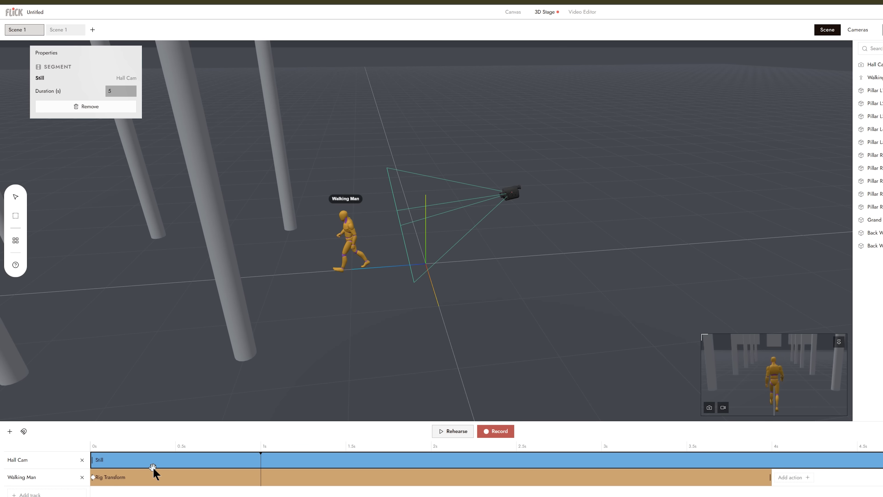
pyautogui.press('Delete')
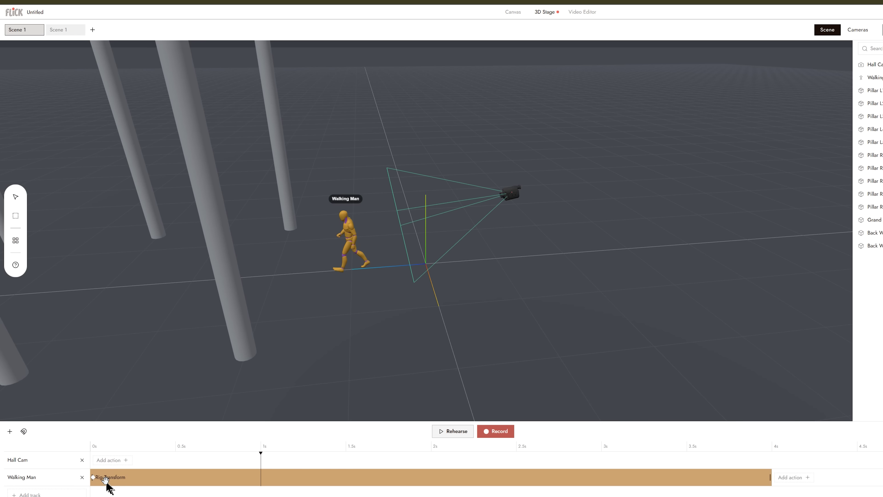
pyautogui.click(112, 481)
pyautogui.press('Delete')
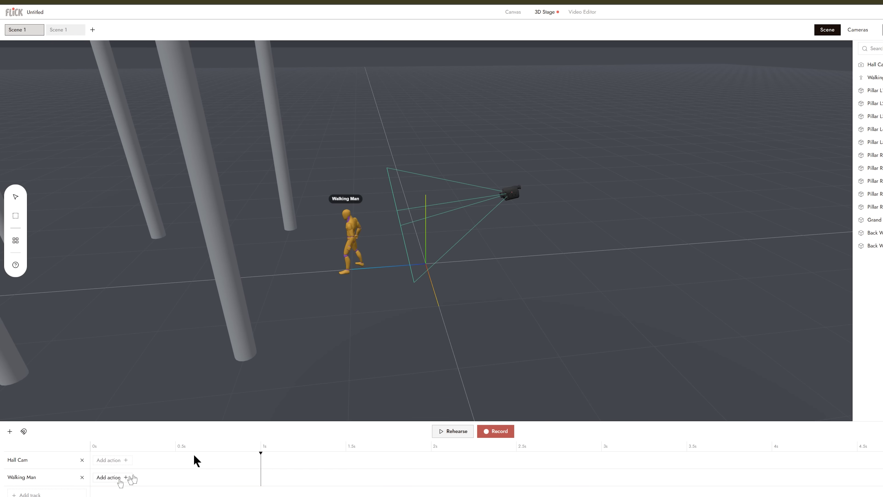
# - Pin Hall Cam's preview in the viewport and deselect the camera
pyautogui.click(516, 192)
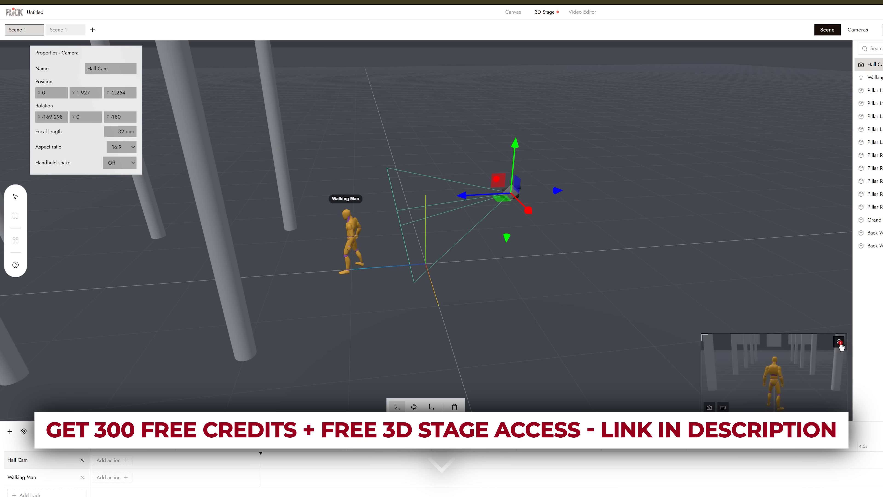
pyautogui.click(590, 271)
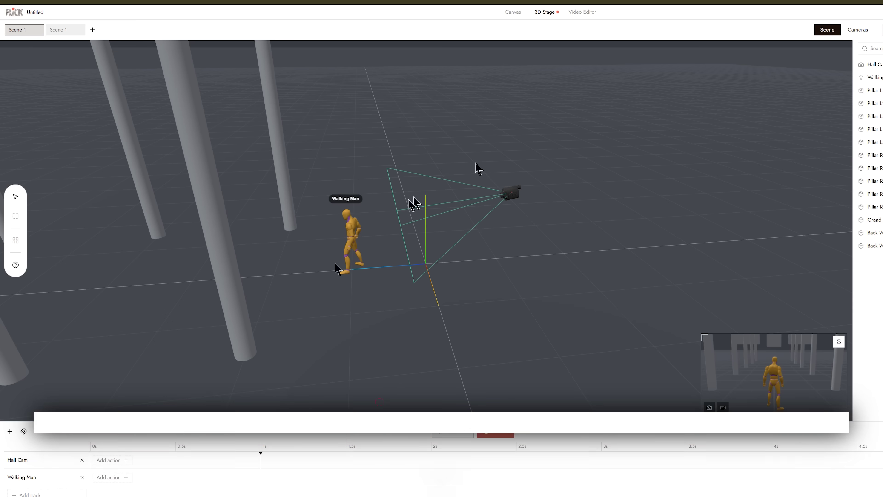
# - Examine the available human actions and the layout of the pillared hall around Walking Man
pyautogui.click(9, 433)
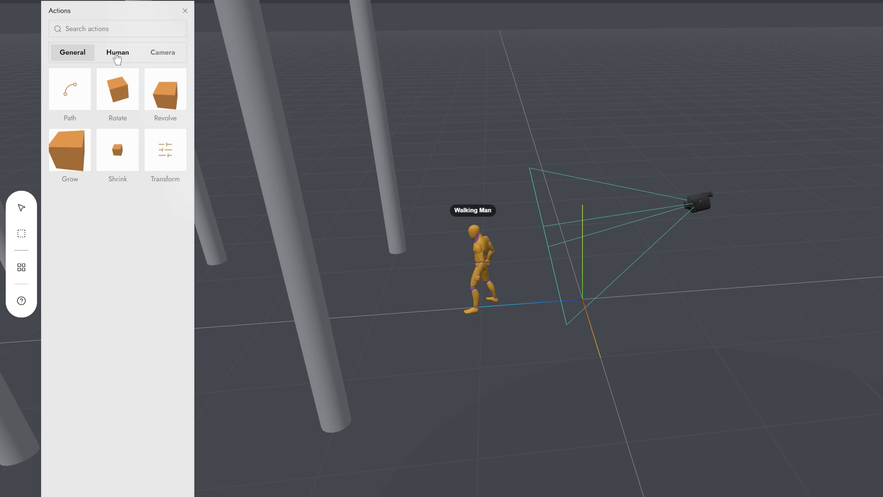
pyautogui.click(117, 56)
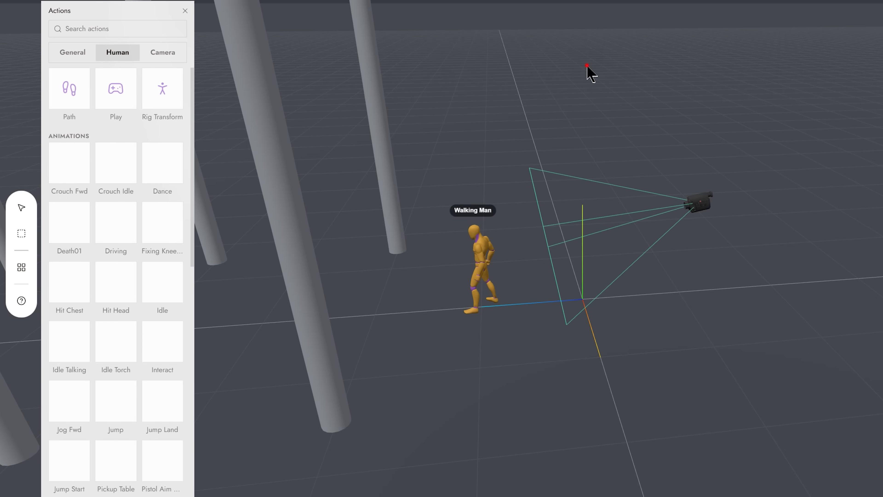
pyautogui.moveTo(588, 71); pyautogui.dragTo(769, 174)
pyautogui.scroll(-5, 661, 148)
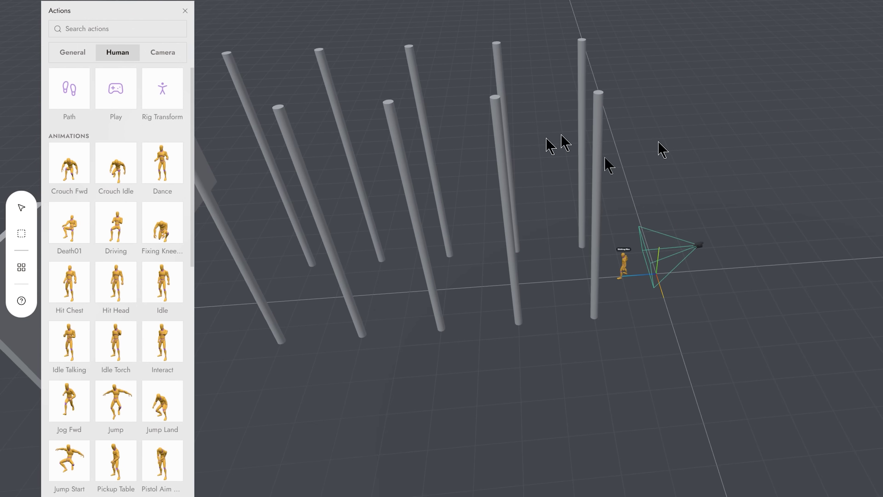
pyautogui.scroll(1, 671, 170)
pyautogui.moveTo(699, 170); pyautogui.dragTo(262, 113)
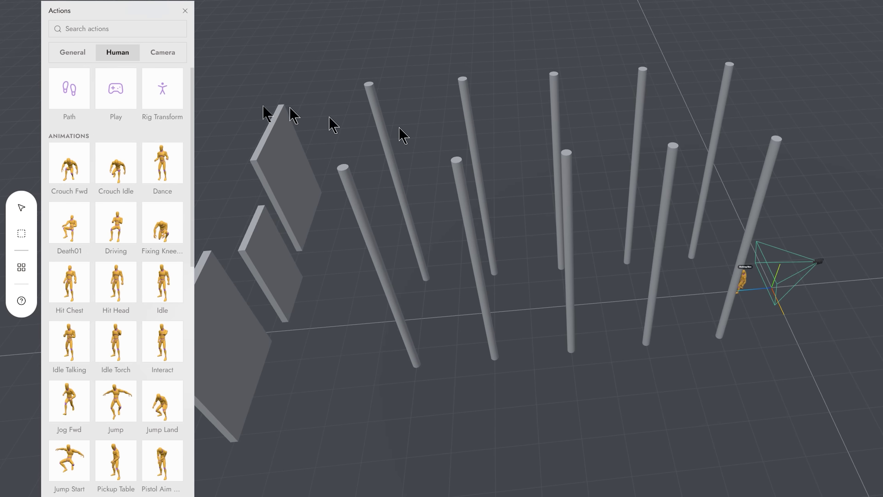
pyautogui.scroll(-5, 101, 268)
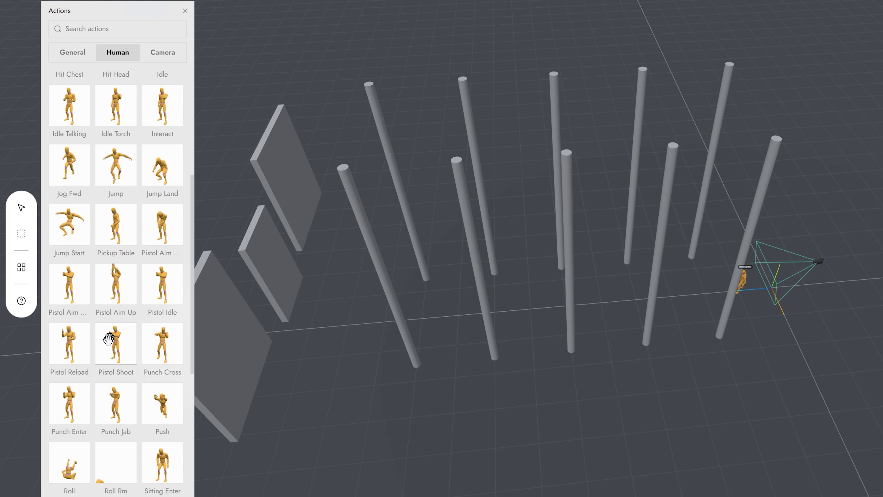
pyautogui.scroll(5, 124, 254)
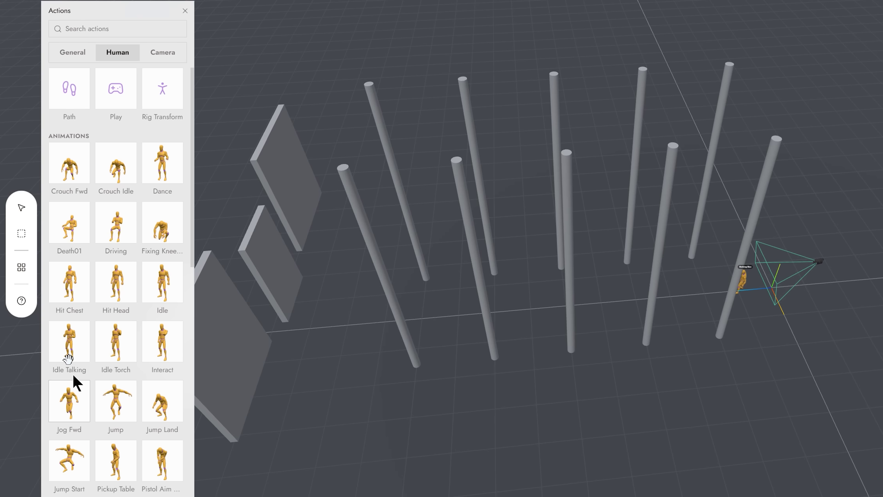
pyautogui.scroll(-2, 104, 358)
pyautogui.scroll(2, 101, 288)
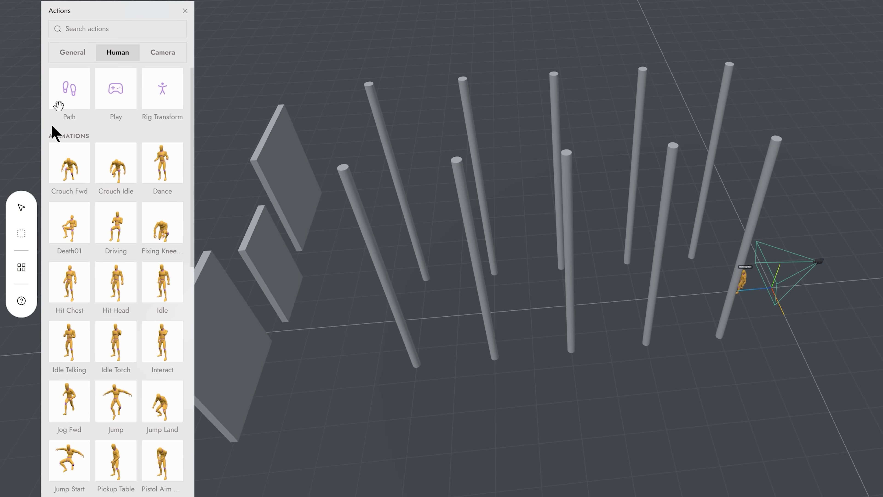
# - Add a human Path action to Walking Man and draw it straight down the hall to just past the third pair of pillars
pyautogui.moveTo(71, 96); pyautogui.dragTo(746, 283)
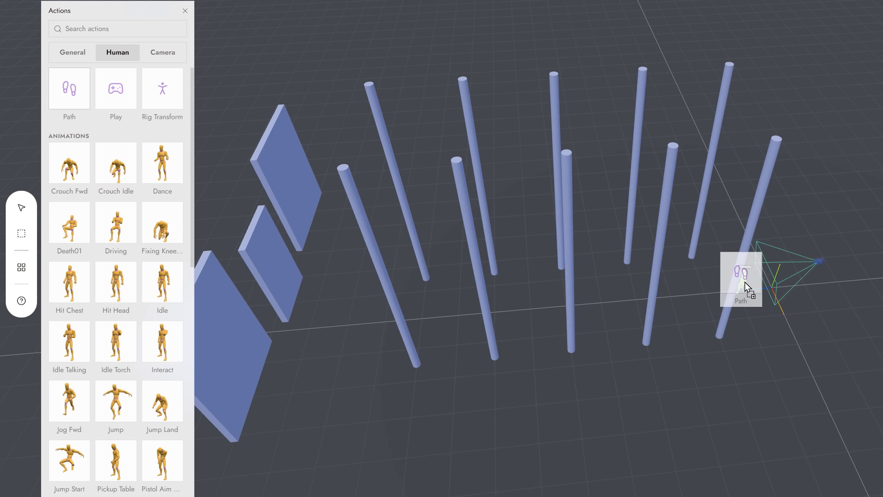
pyautogui.moveTo(745, 283); pyautogui.dragTo(745, 283)
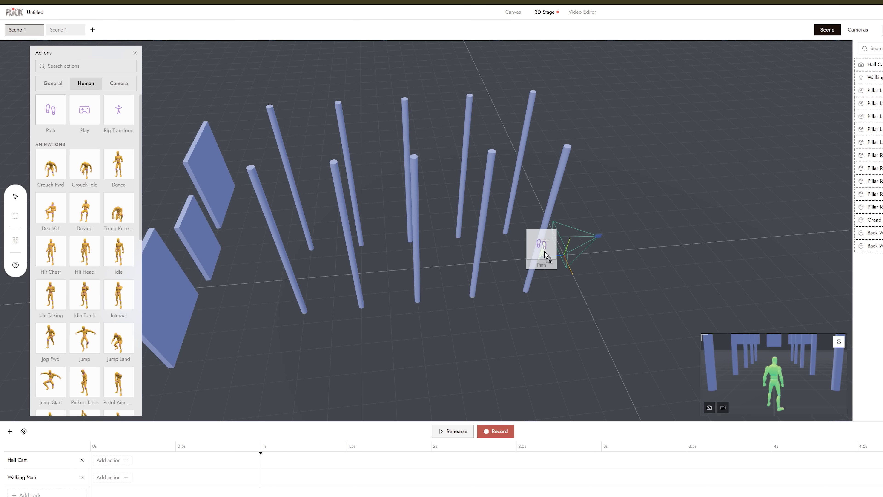
pyautogui.moveTo(544, 251); pyautogui.dragTo(545, 251)
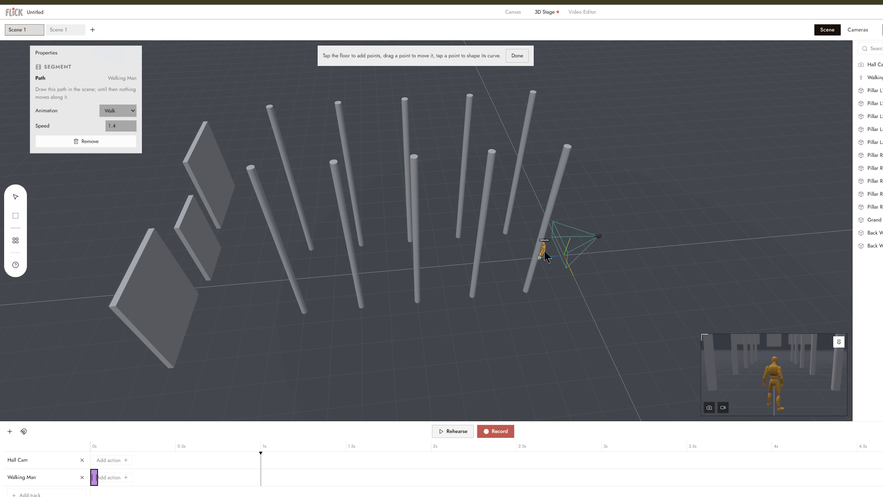
pyautogui.moveTo(610, 162); pyautogui.dragTo(602, 195)
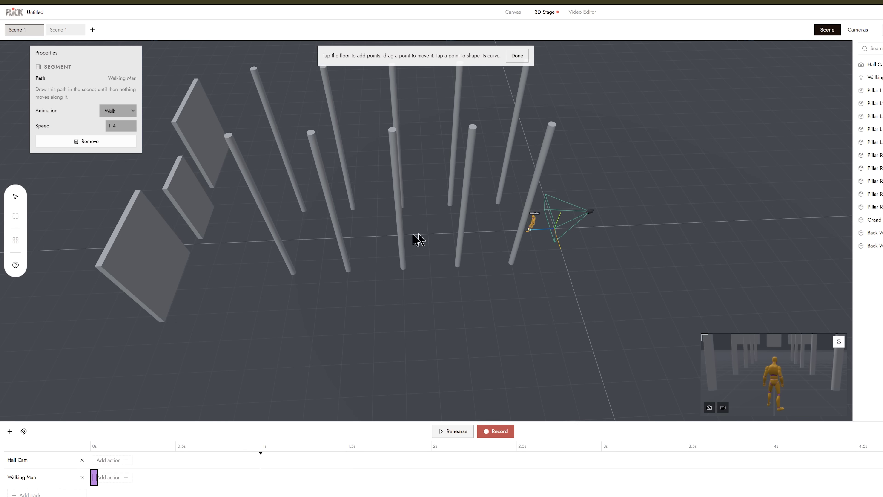
pyautogui.click(384, 231)
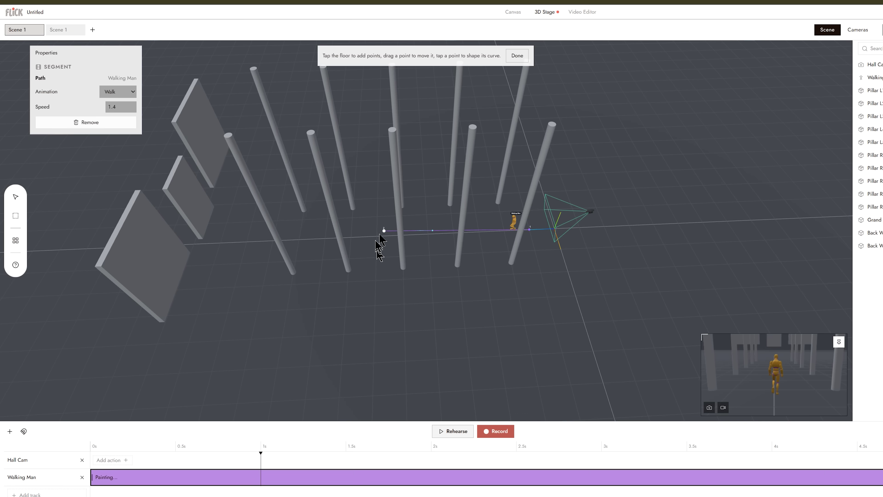
# - Rehearse Walking Man's path animation and inspect the walk from above
pyautogui.moveTo(401, 223); pyautogui.dragTo(390, 244)
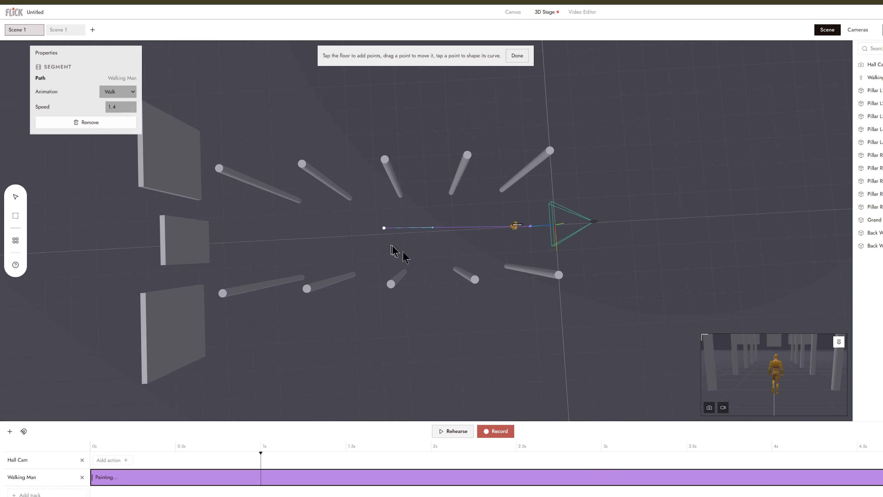
pyautogui.press('space')
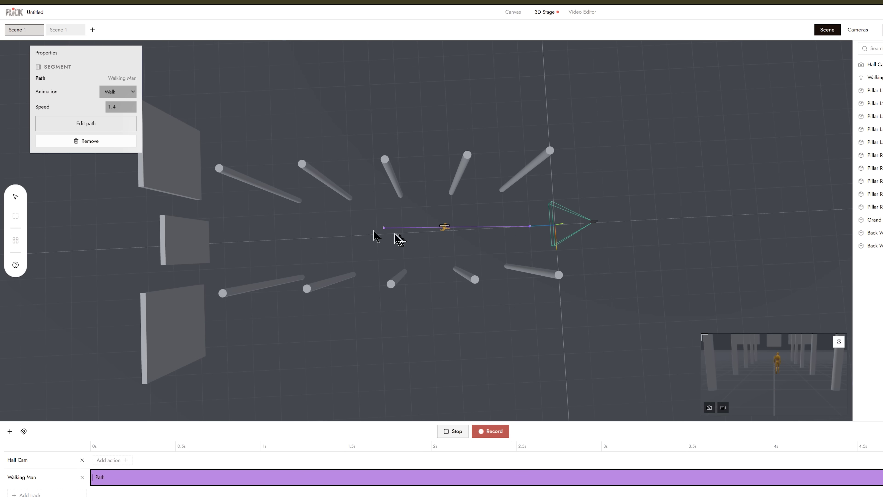
pyautogui.moveTo(375, 223); pyautogui.dragTo(391, 242)
pyautogui.moveTo(566, 244); pyautogui.dragTo(553, 251)
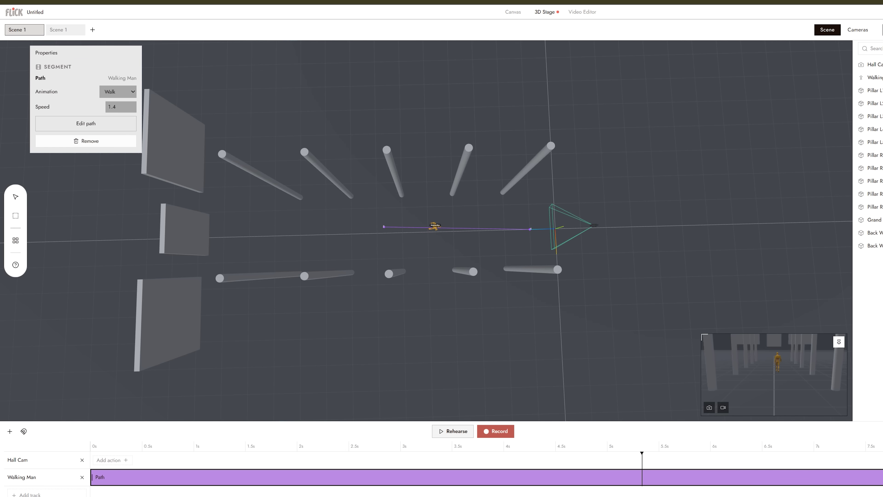
# - Try shortening Walking Man's Path segment to about 3.5 s, rehearse it, and undo the change
pyautogui.moveTo(881, 478); pyautogui.dragTo(459, 477)
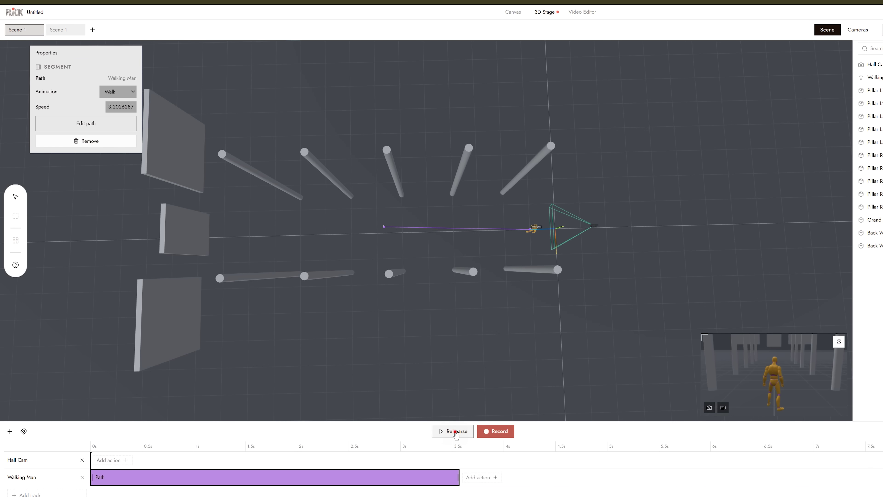
pyautogui.click(453, 432)
pyautogui.click(454, 432)
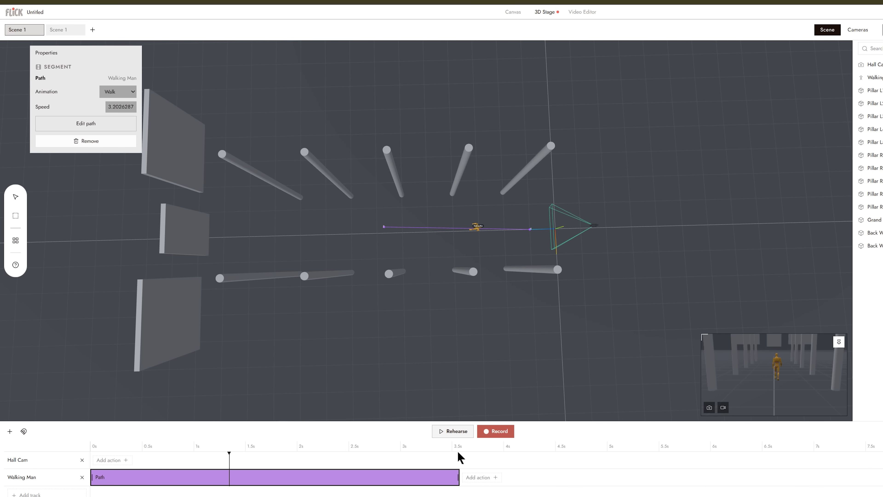
pyautogui.hotkey('ctrl', 'z')
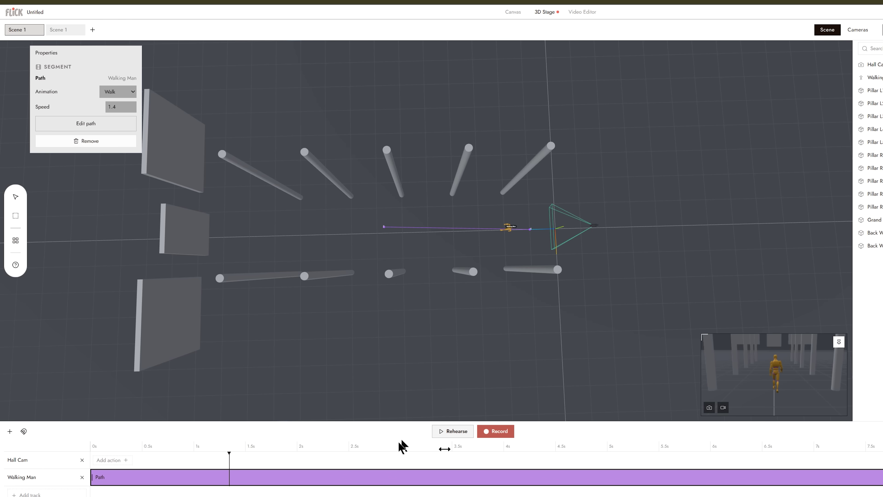
# - Replace Walking Man's Path segment with a shorter straight path ending between the second and third pillar pairs, and rehearse it
pyautogui.press('Delete')
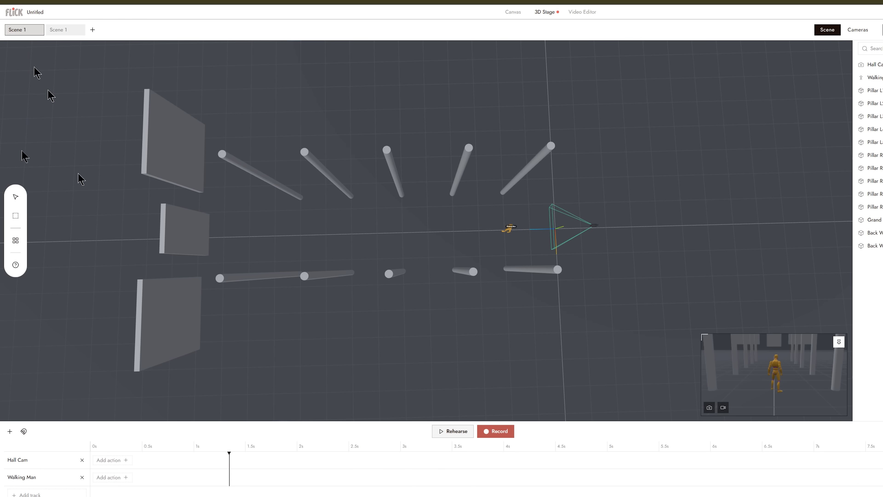
pyautogui.click(12, 432)
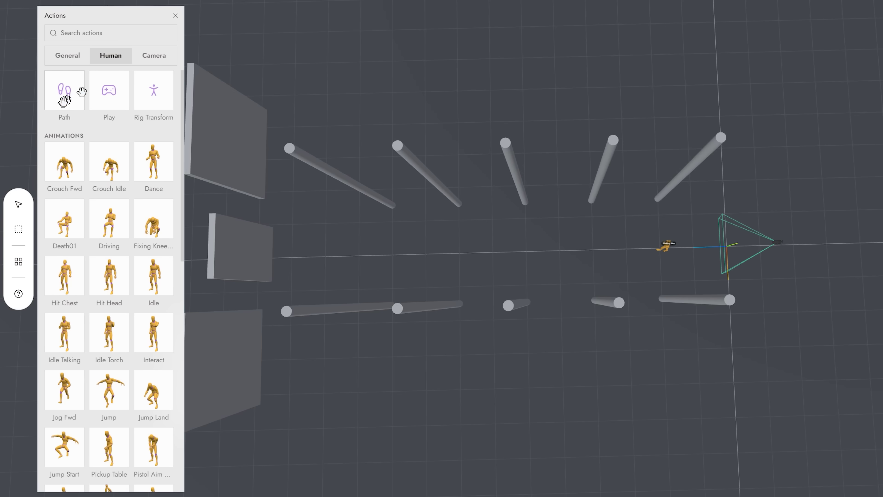
pyautogui.moveTo(65, 93); pyautogui.dragTo(665, 251)
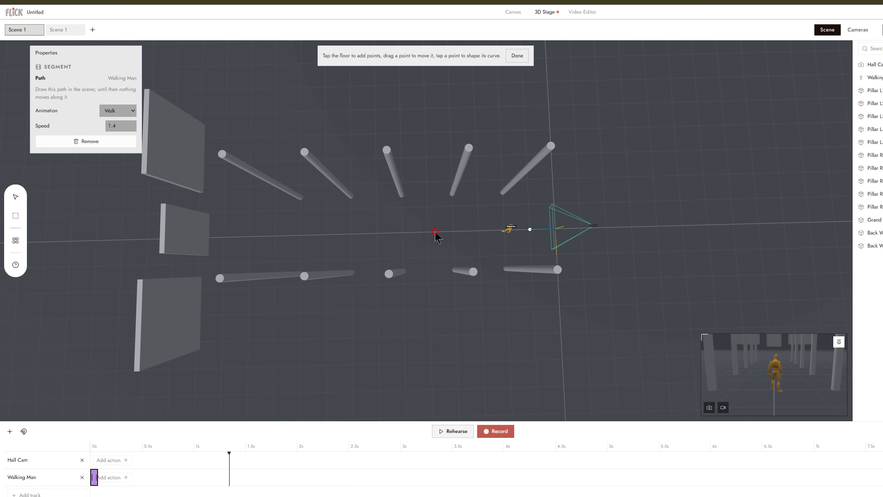
pyautogui.click(435, 232)
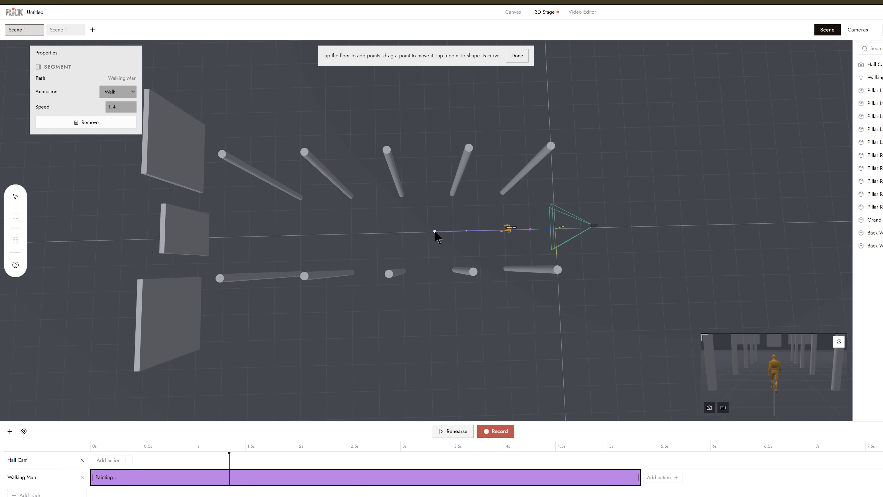
pyautogui.click(442, 432)
pyautogui.click(445, 430)
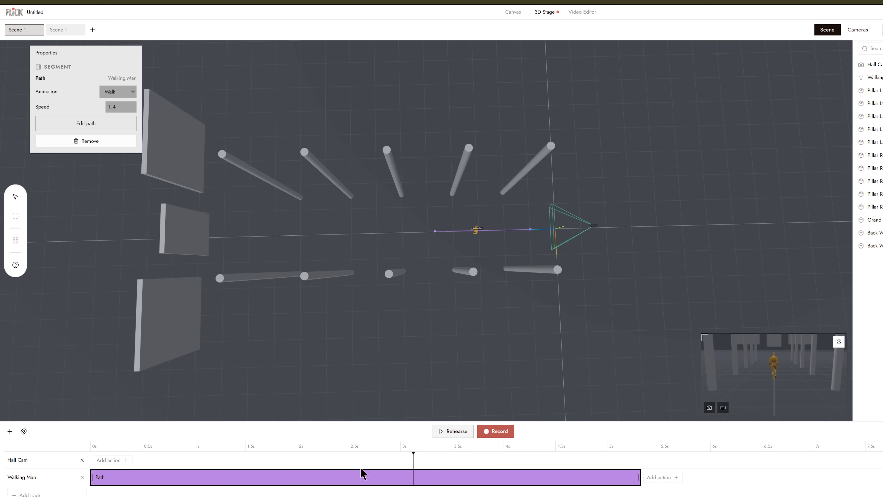
# - Add a Follow action to Hall Cam targeting Walking Man and extend it to about 5.32 s to match the Path segment
pyautogui.click(598, 225)
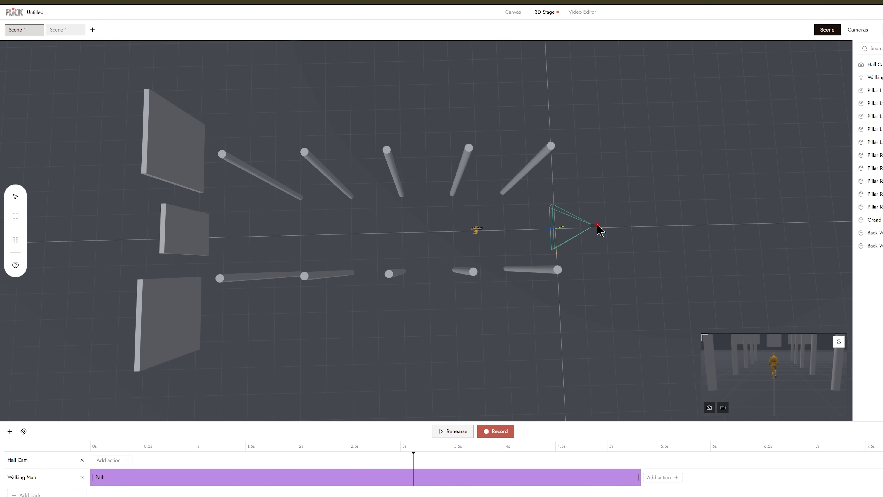
pyautogui.moveTo(594, 224); pyautogui.dragTo(596, 223)
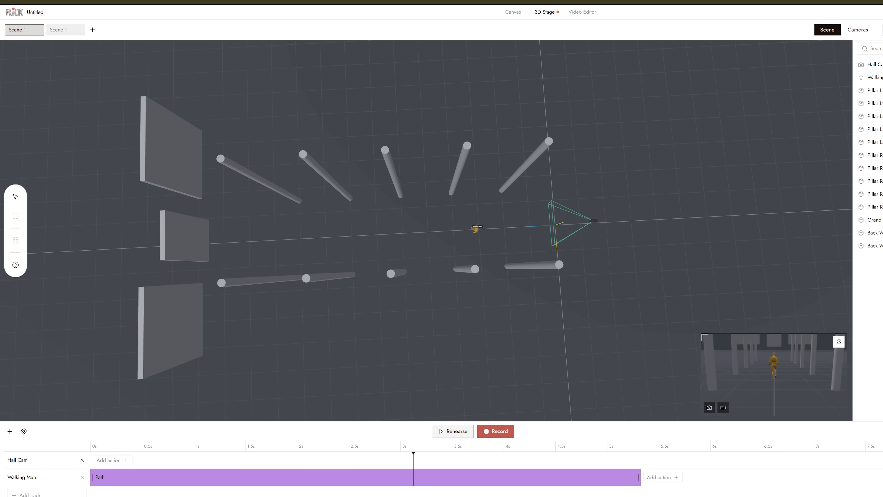
pyautogui.click(10, 432)
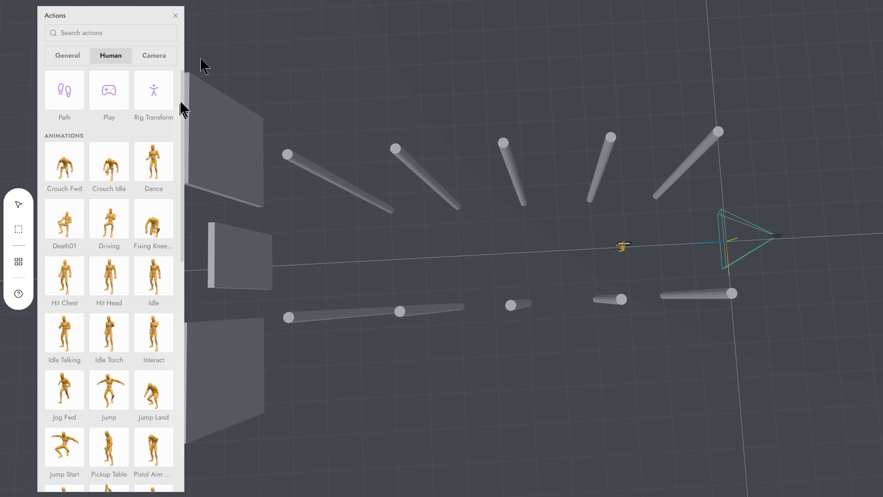
pyautogui.click(160, 52)
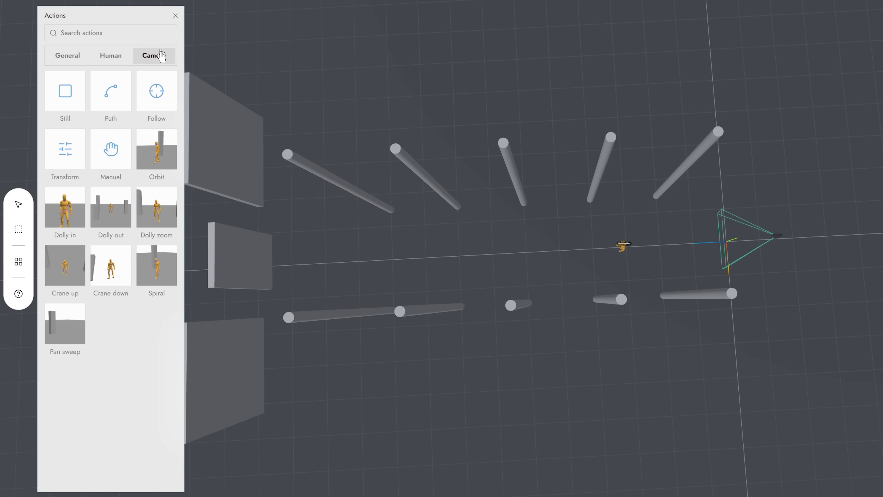
pyautogui.moveTo(164, 101); pyautogui.dragTo(779, 240)
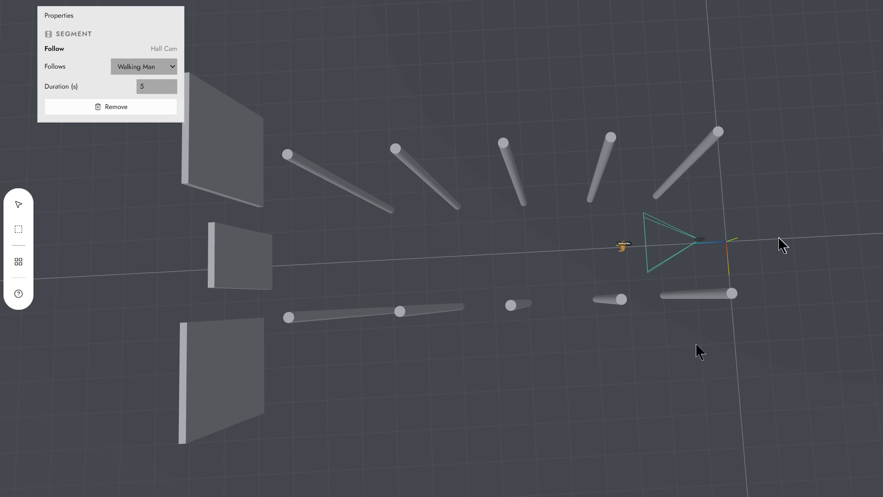
pyautogui.click(148, 66)
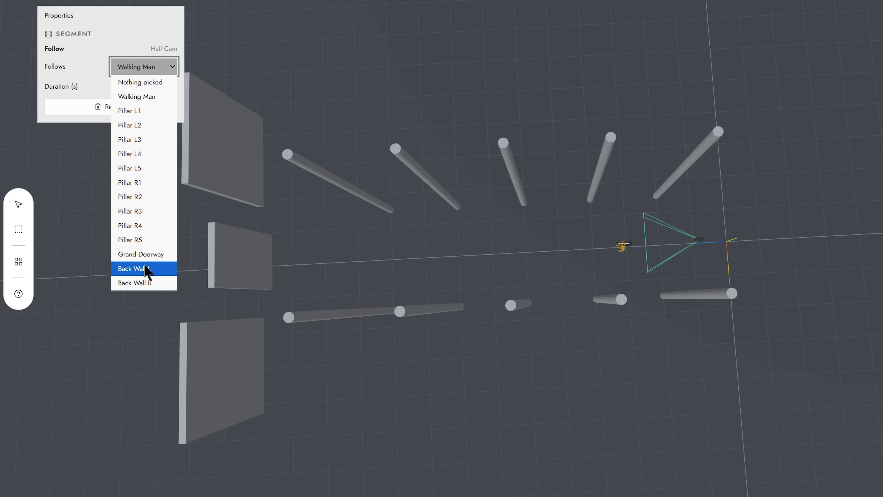
pyautogui.click(160, 96)
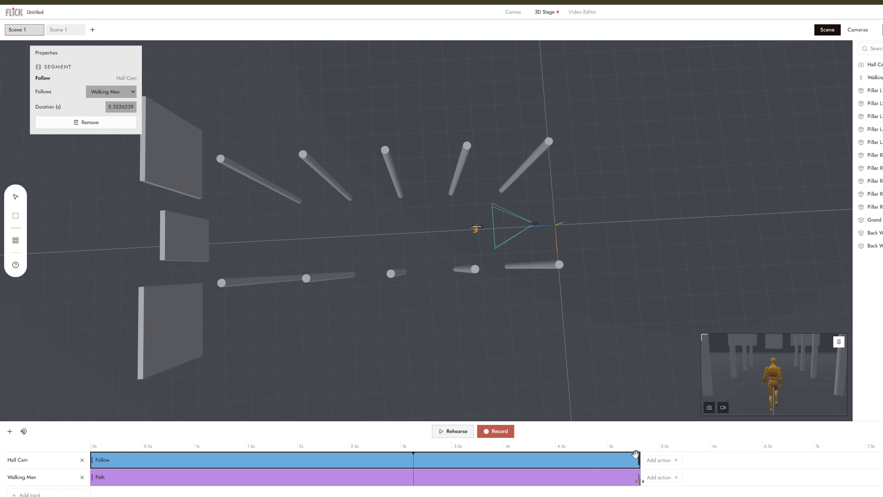
pyautogui.click(434, 433)
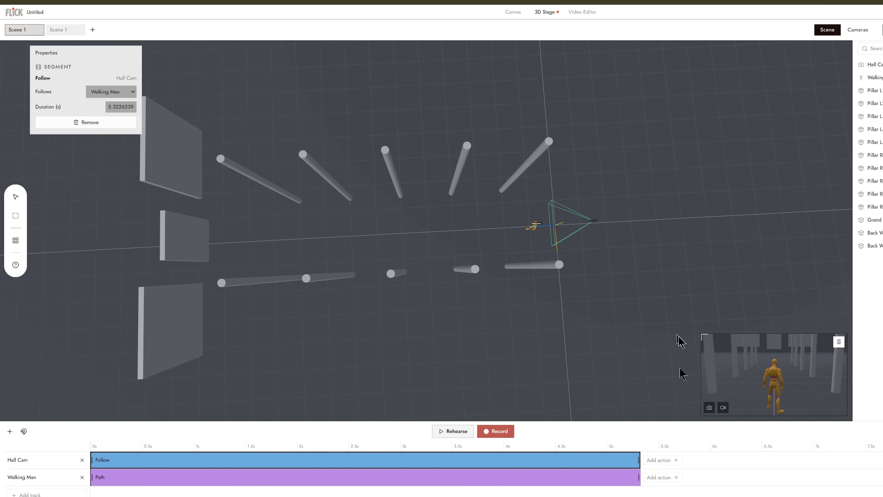
# - Lower Hall Cam to a Y position of about 1.62 and rehearse the follow shot
pyautogui.moveTo(718, 198); pyautogui.dragTo(659, 104)
pyautogui.click(555, 199)
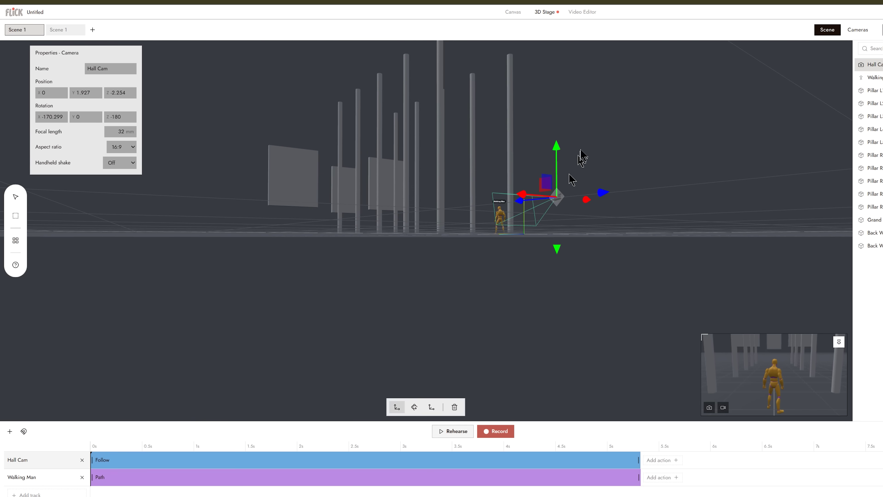
pyautogui.moveTo(567, 156); pyautogui.dragTo(566, 153)
pyautogui.click(452, 431)
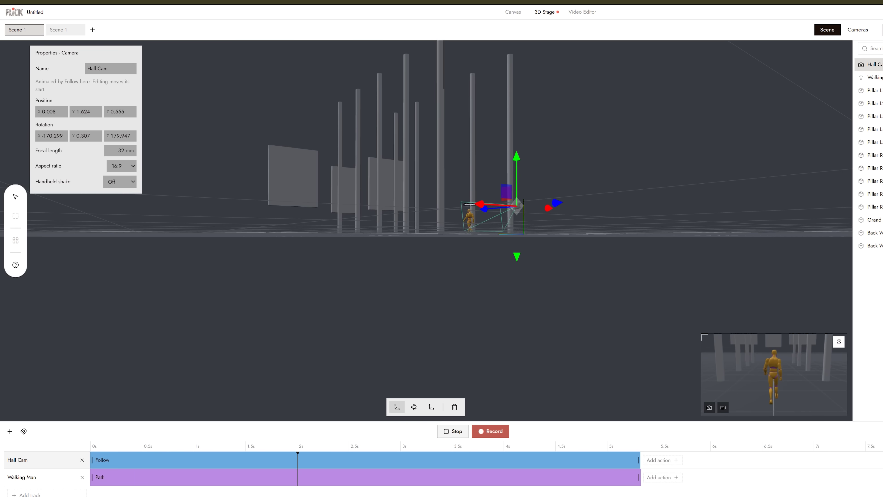
pyautogui.click(464, 433)
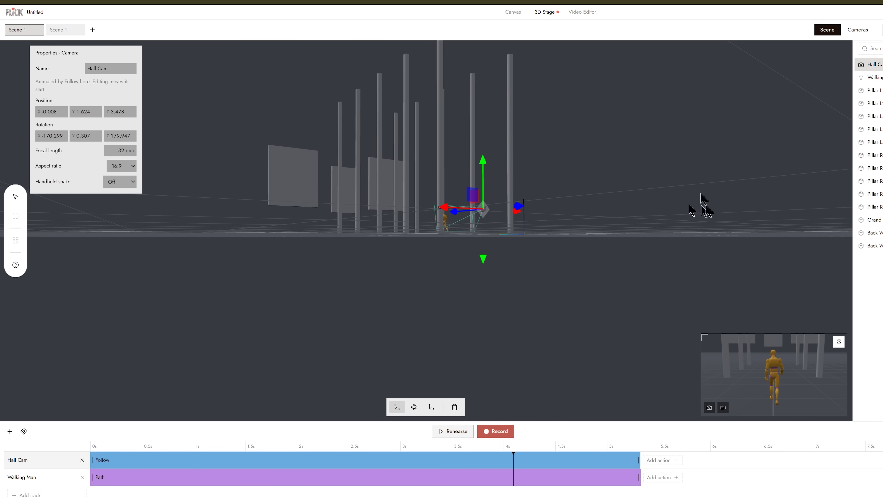
pyautogui.moveTo(700, 202); pyautogui.dragTo(680, 217)
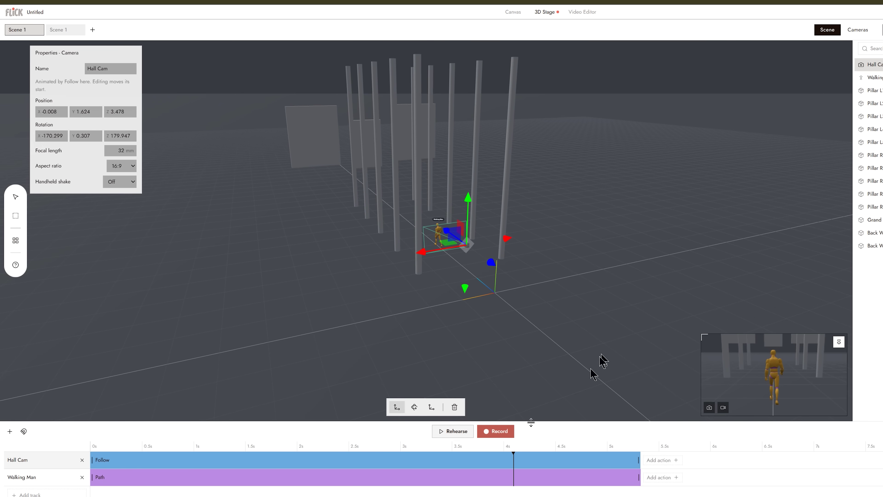
# - Record the Hall Cam follow move, save the recording to the canvas, and go to the canvas
pyautogui.click(497, 431)
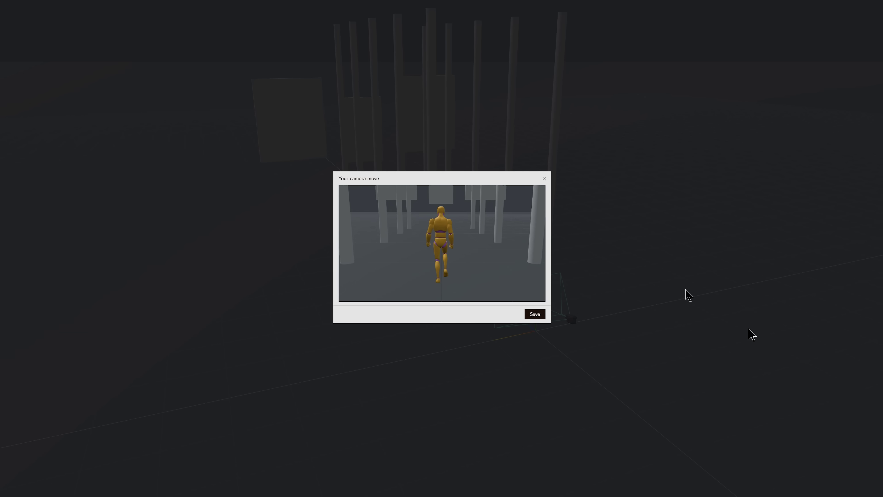
pyautogui.click(535, 314)
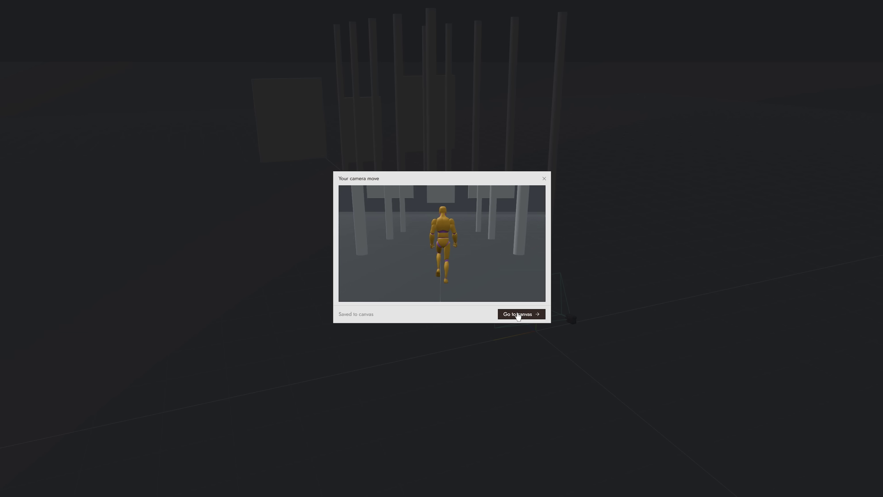
pyautogui.click(519, 315)
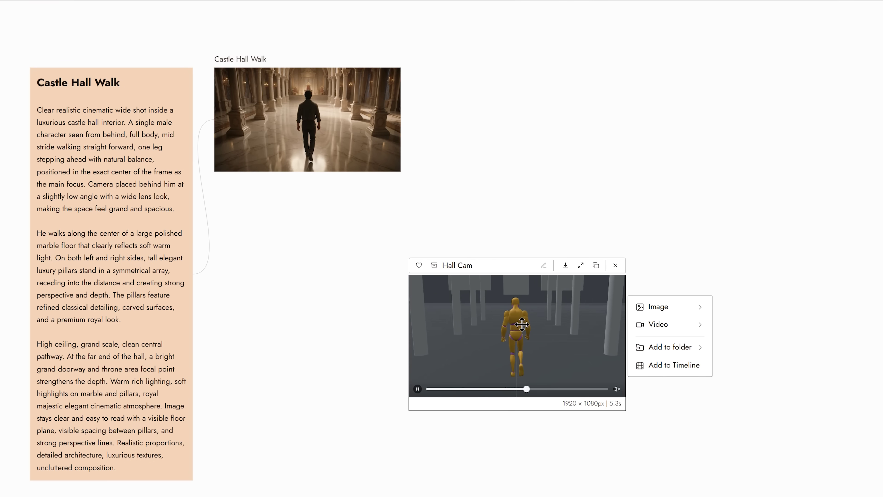
# - Create a Gemini Omni Reference video from the Hall Cam clip with the Gemini Omni Flash model, and check the duration and temperature settings
pyautogui.moveTo(662, 325)
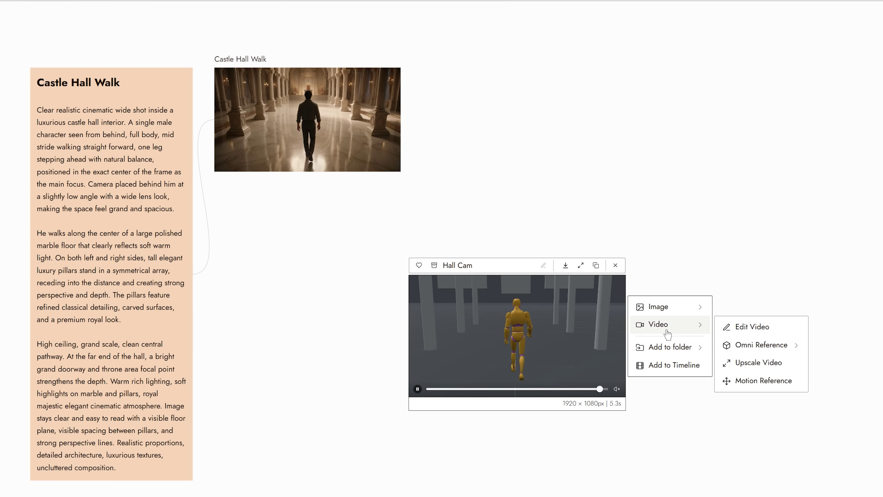
pyautogui.moveTo(762, 345)
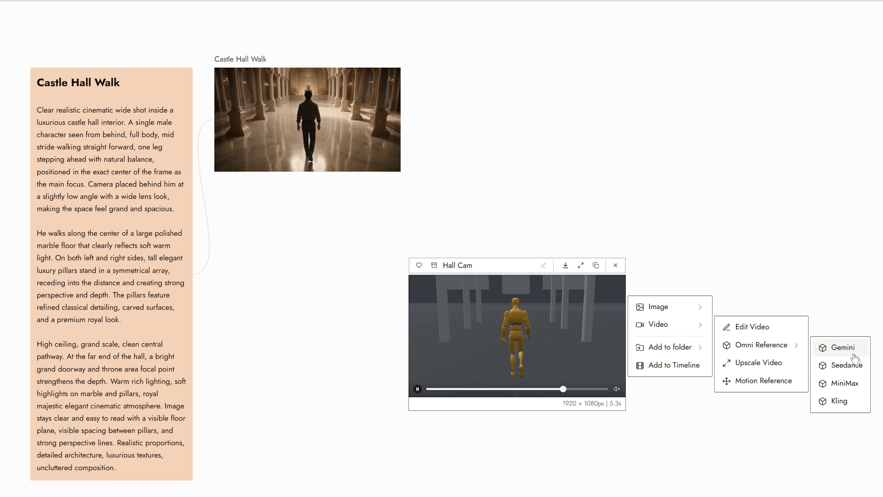
pyautogui.click(843, 347)
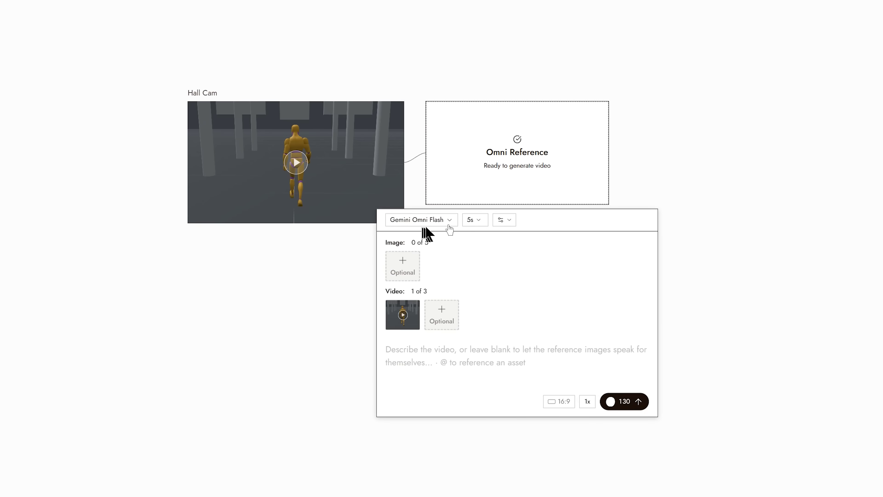
pyautogui.click(447, 222)
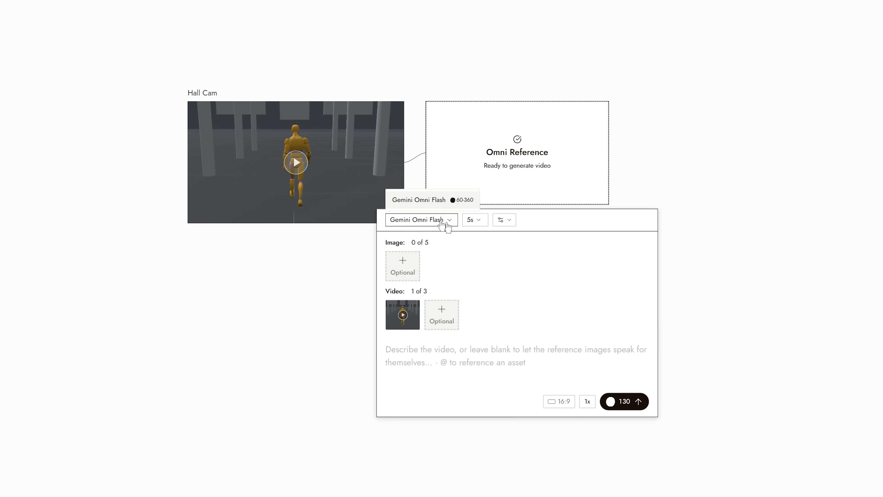
pyautogui.click(430, 201)
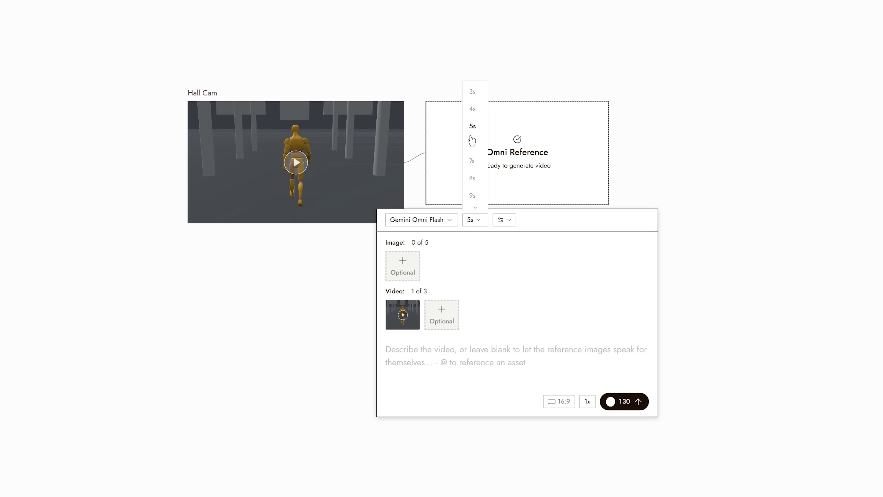
pyautogui.click(503, 220)
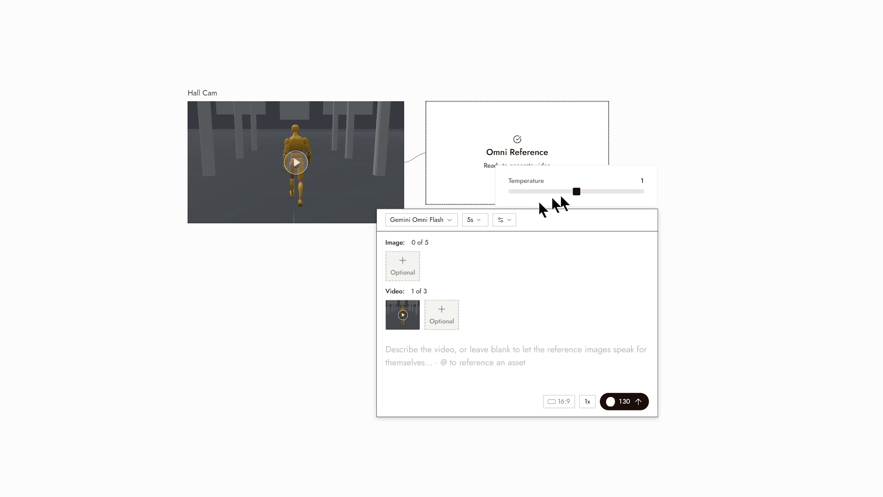
pyautogui.click(547, 261)
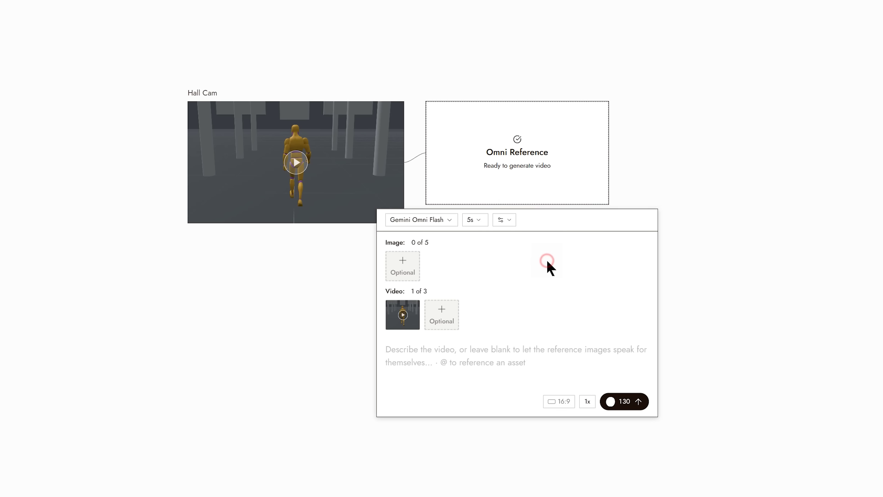
# - Add the Castle Hall Walk image from the canvas as an image reference and generate the Omni Reference video
pyautogui.click(398, 269)
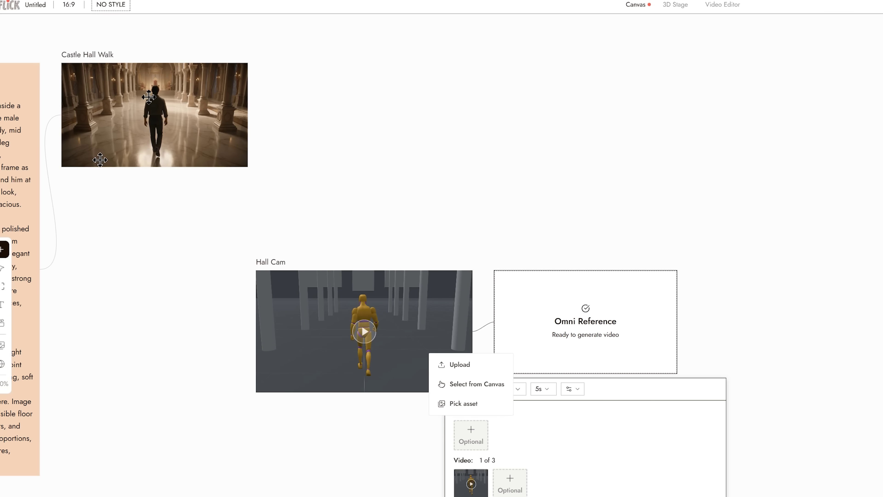
pyautogui.click(486, 389)
pyautogui.click(200, 123)
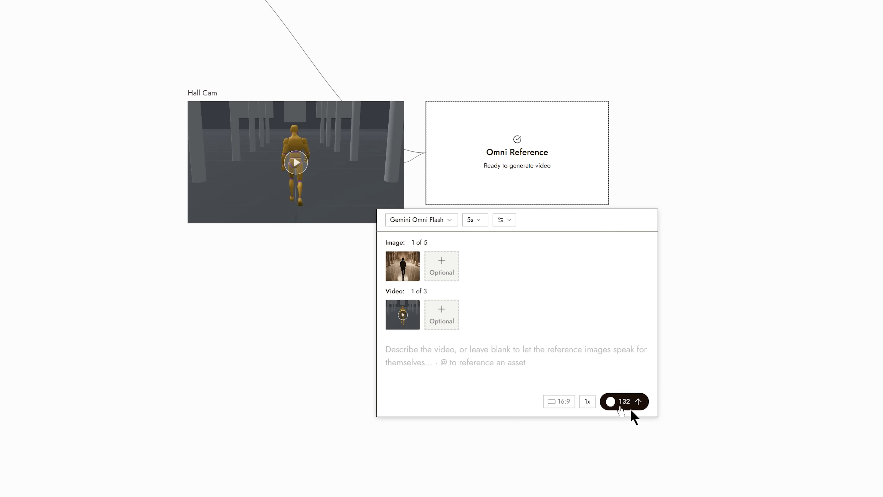
pyautogui.click(621, 404)
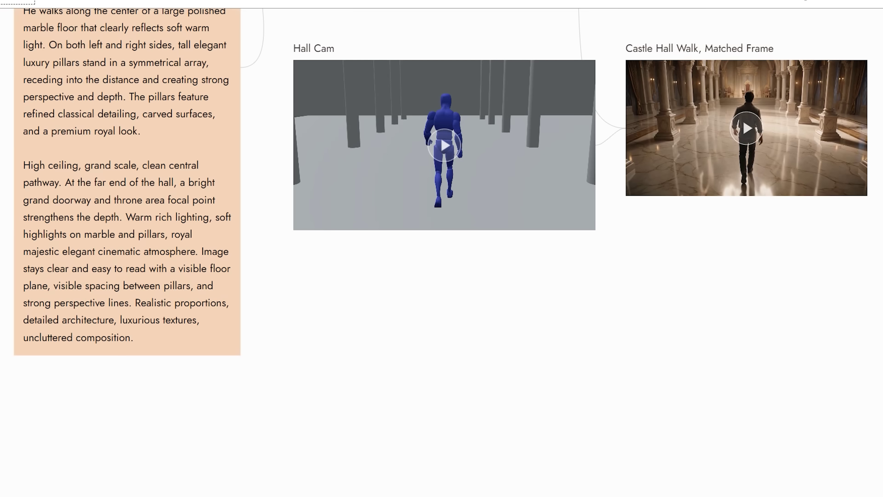